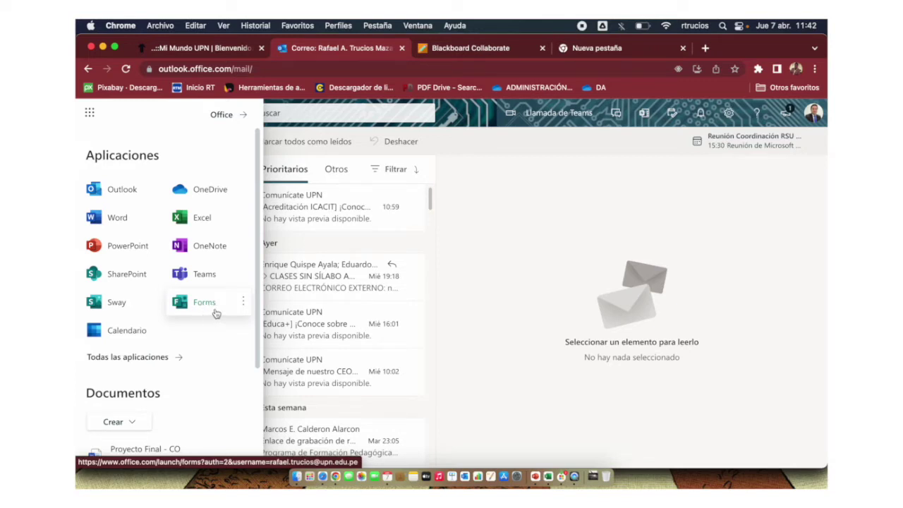
Step: Open Microsoft Forms from the Outlook app launcher and create a new quiz
scroll(216, 313, "up", 5)
scroll(216, 314, "down", 5)
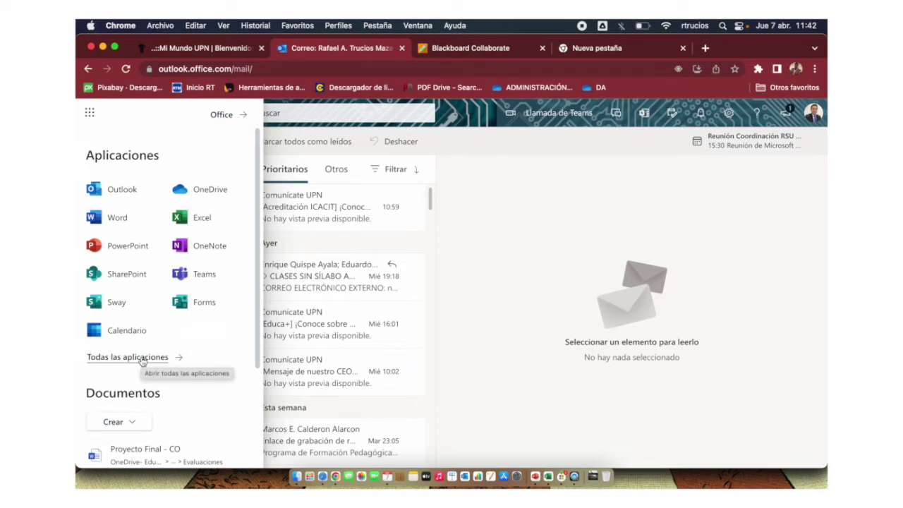
left_click(201, 307)
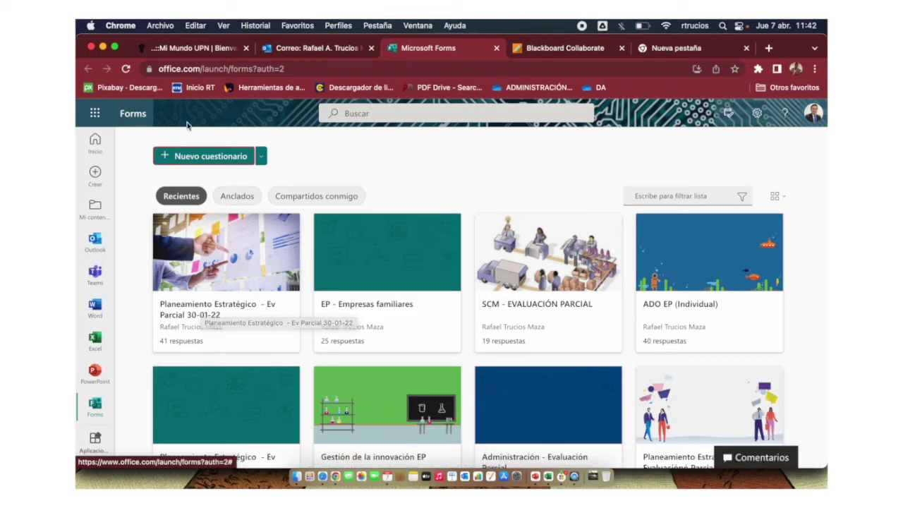
left_click(201, 156)
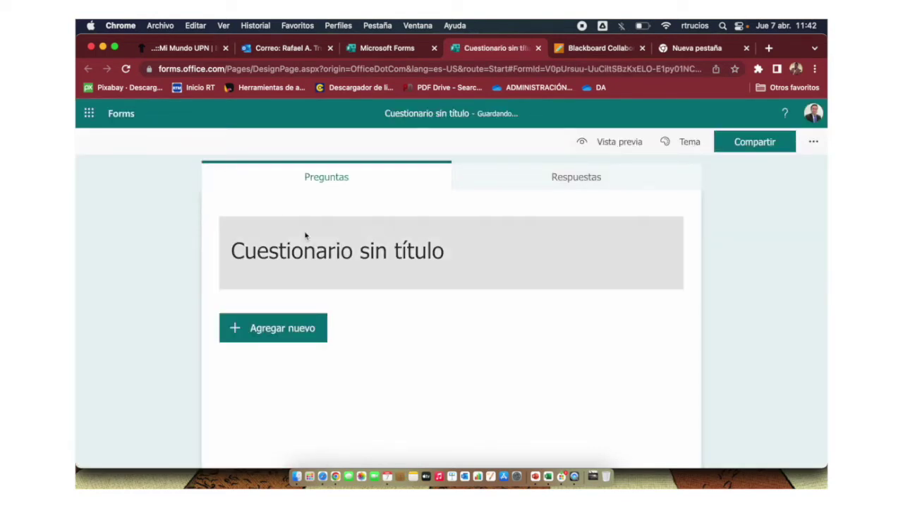
Step: Title the quiz "Evaluación de prueba"
left_click(330, 250)
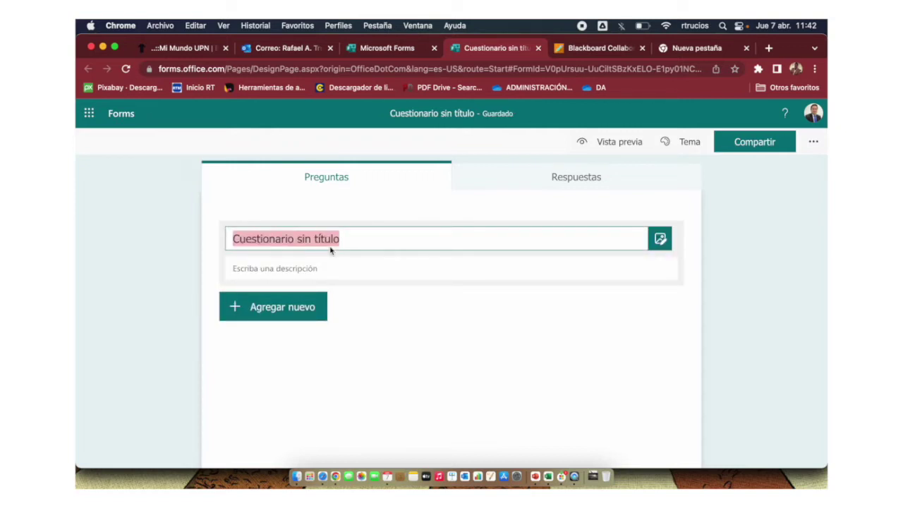
type("Evaluación de prueba")
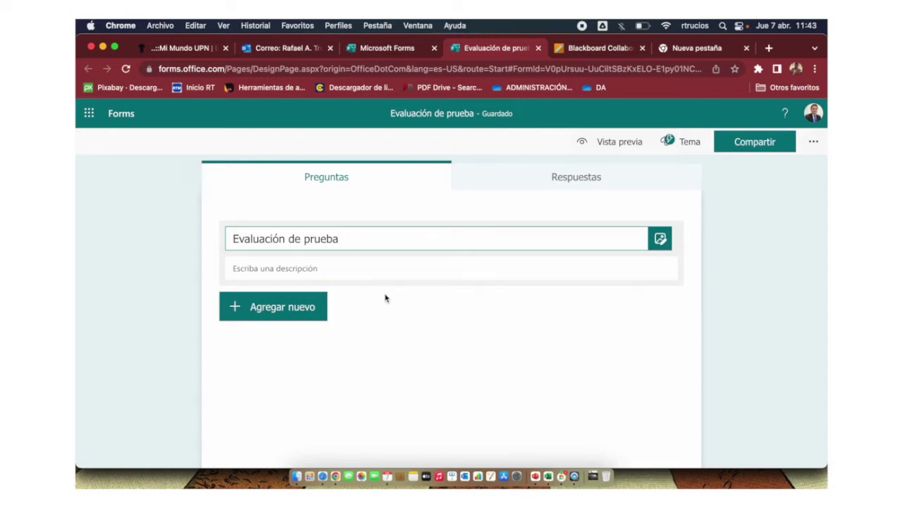
scroll(378, 274, "up", 5)
scroll(385, 298, "down", 5)
Step: Enter the first line of the quiz description: "Solo está permitido un unico intento, lso envios posterioress no serán considerados."
left_click(320, 269)
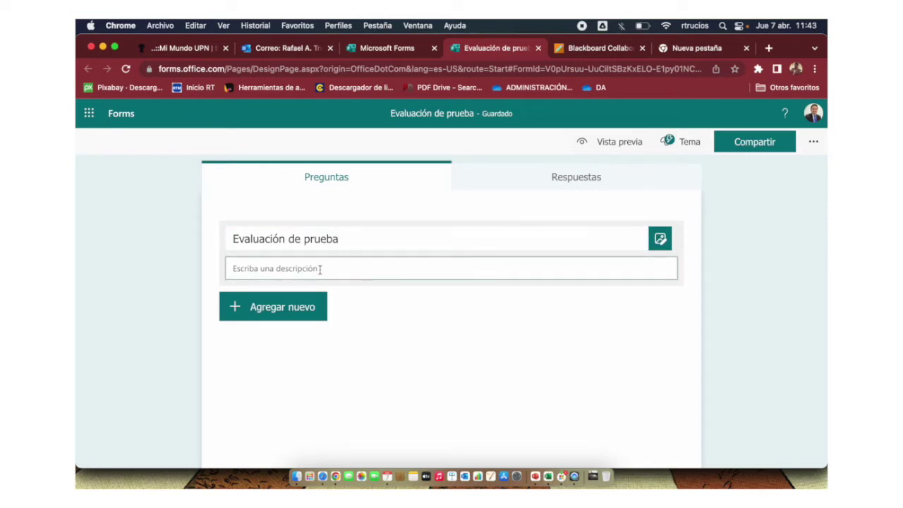
type("Solo está permitido un so")
key("BackSpace")
key("BackSpace")
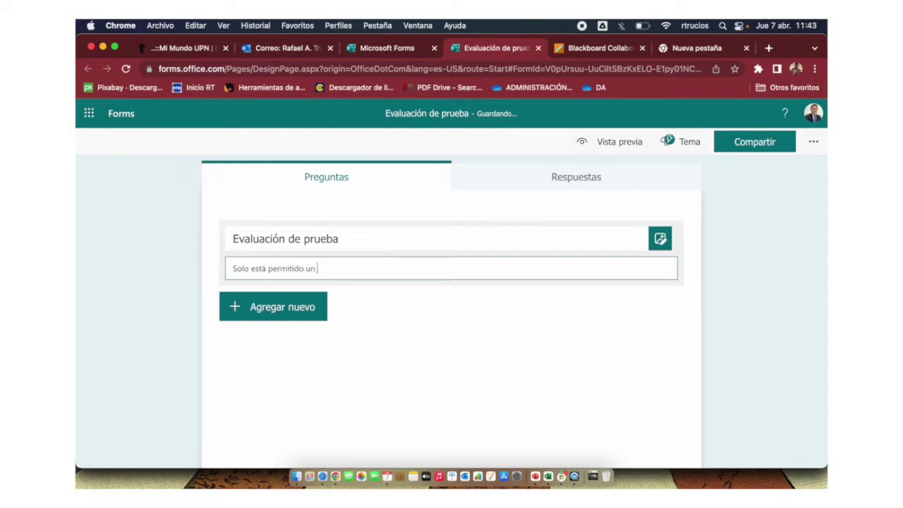
type("unico intento, lso envios posterioress no serán considerados.")
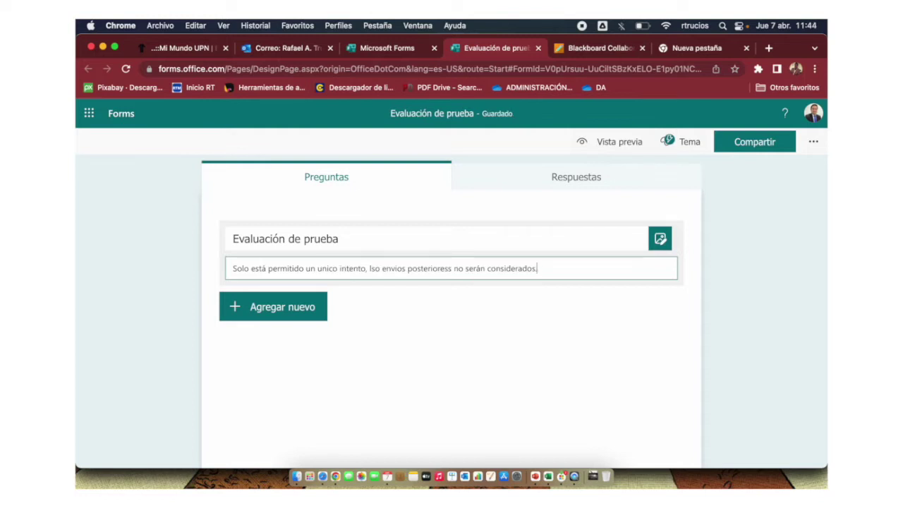
Step: Add the description lines "Puedes enviar esta prueba hasta el dia de hoy a las 17.00 hrs." and "No olvides seleccionar tu nombre"
key("shift+Return")
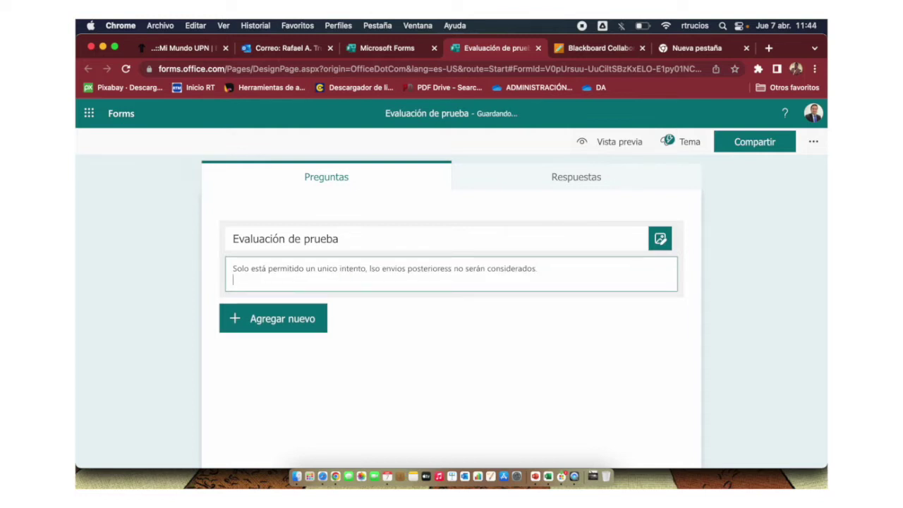
type("Puedes enviar esta prueba hasta el dia de hoy a las 17.00 hrs.")
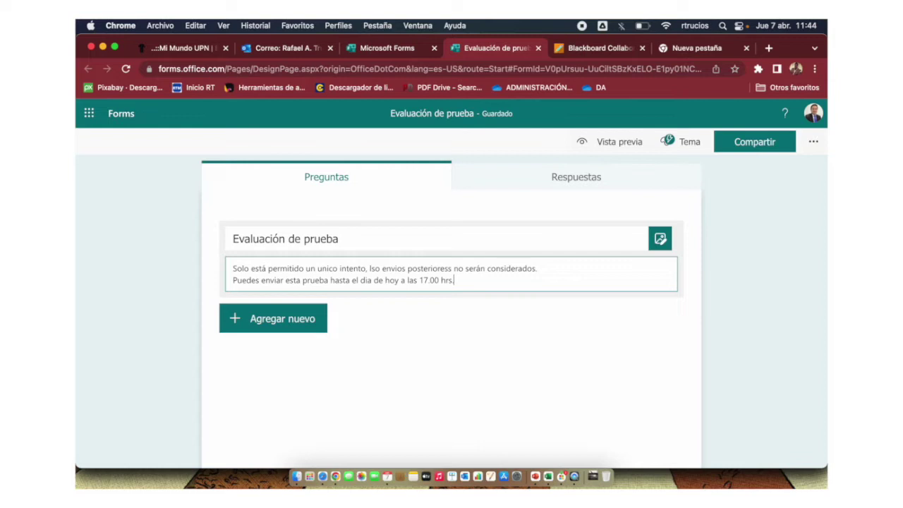
key("shift+Return")
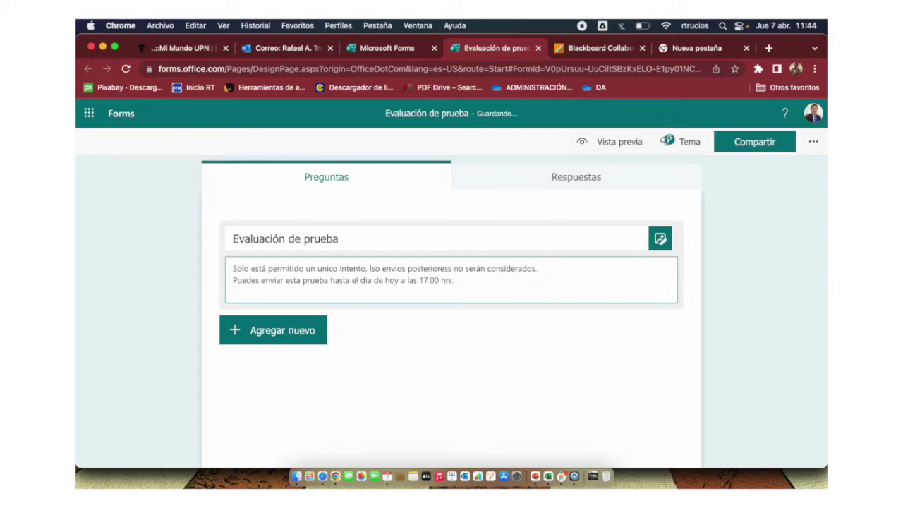
type("No olvides seleccionar tu nombre")
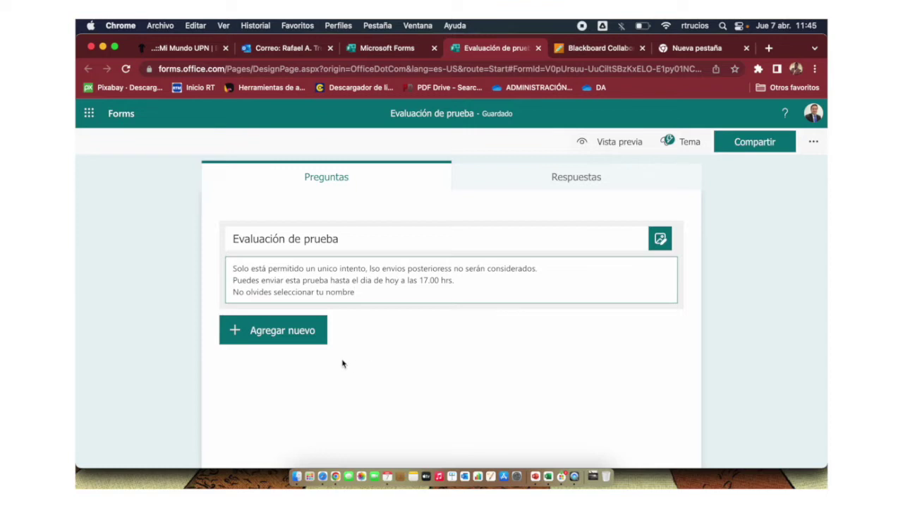
Step: Add a choice question (Opción) with the text "Selecciona tu nombre"
left_click(282, 338)
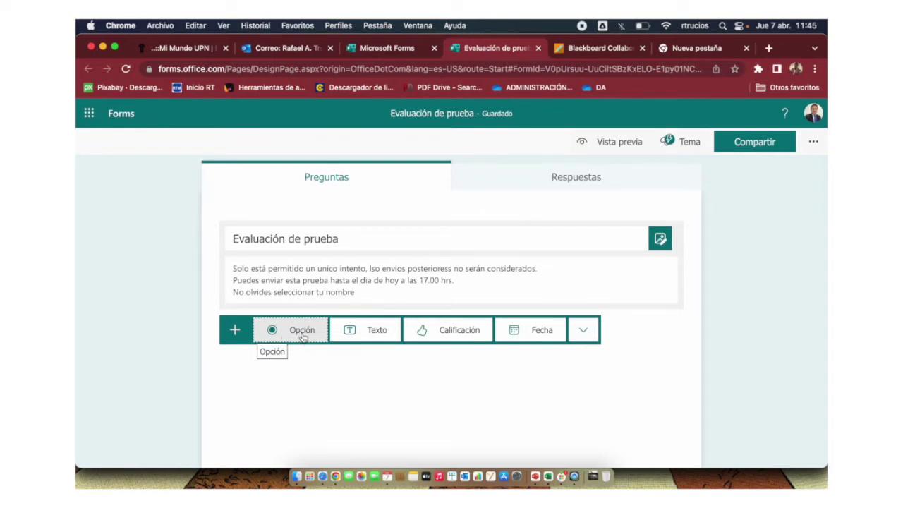
left_click(301, 335)
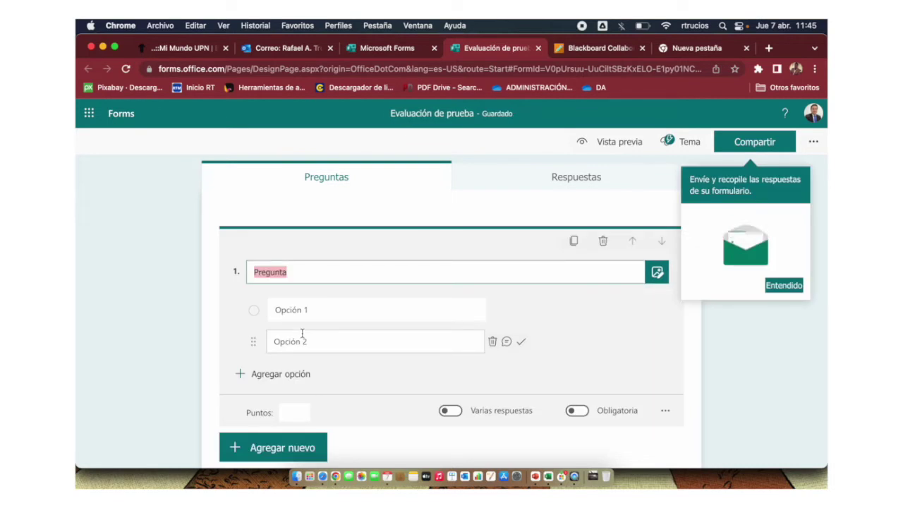
type("Selecciona tu nombre")
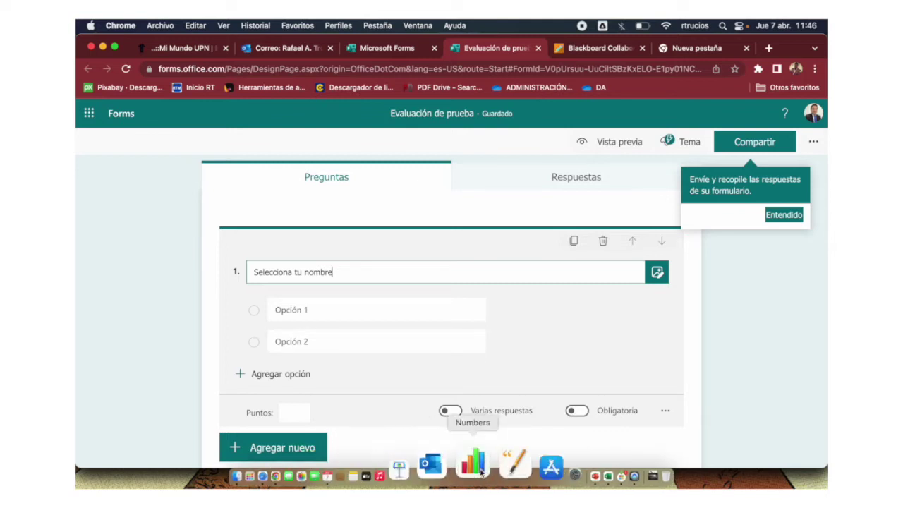
Step: Switch to Excel and copy the student names in cells B2:B10 of the MKT-S sheet
left_click(550, 462)
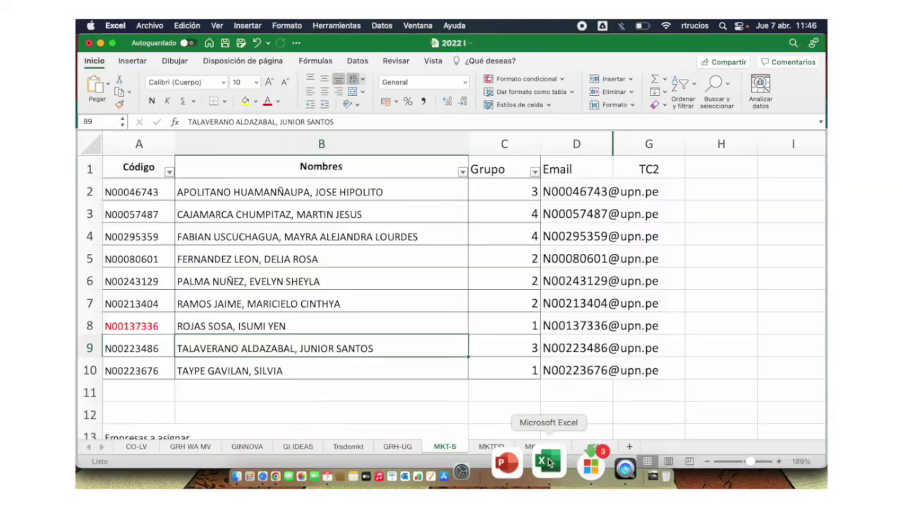
left_click(295, 192)
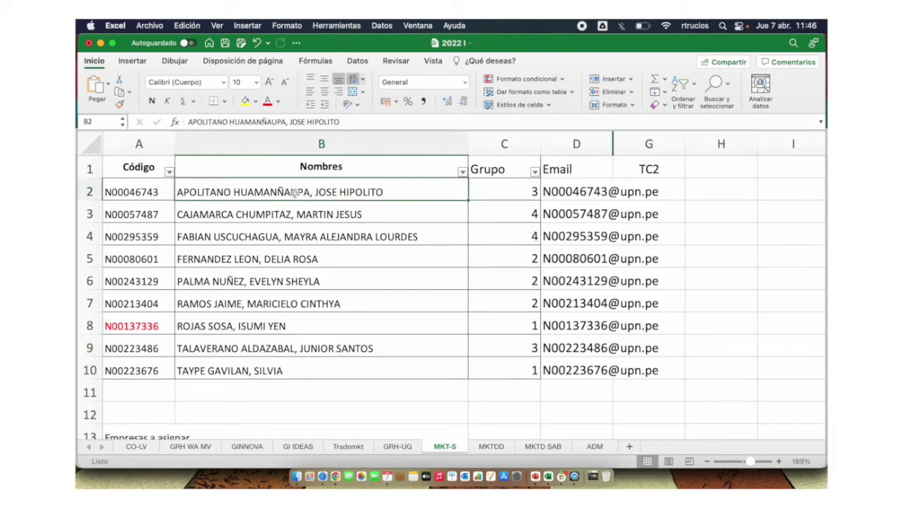
key("shift+Down")
key("shift+Down")
key("shift+Down")
key("shift+Down")
key("shift+Down")
key("shift+Down")
key("shift+Down")
key("shift+Down")
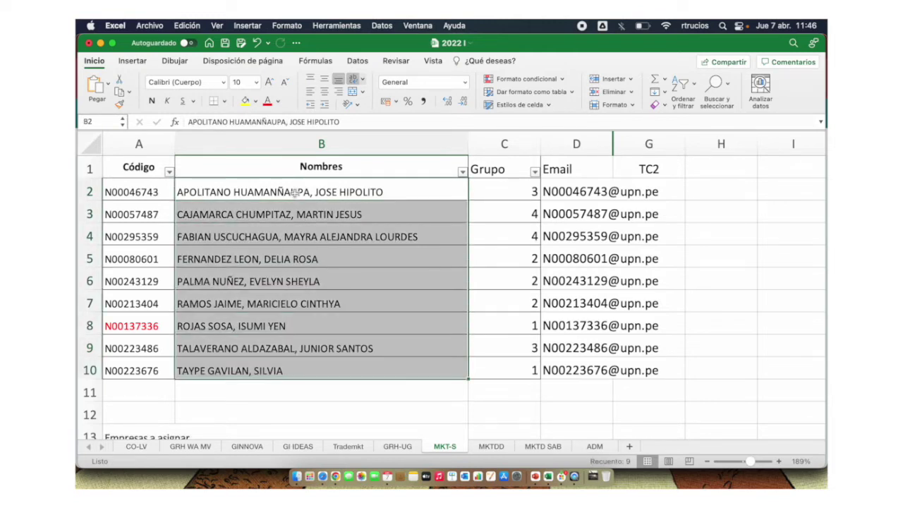
key("super+c")
Step: Switch back to Chrome, paste the copied names as answer options of question 1, and delete the leftover "Opción 2"
key("super+Tab")
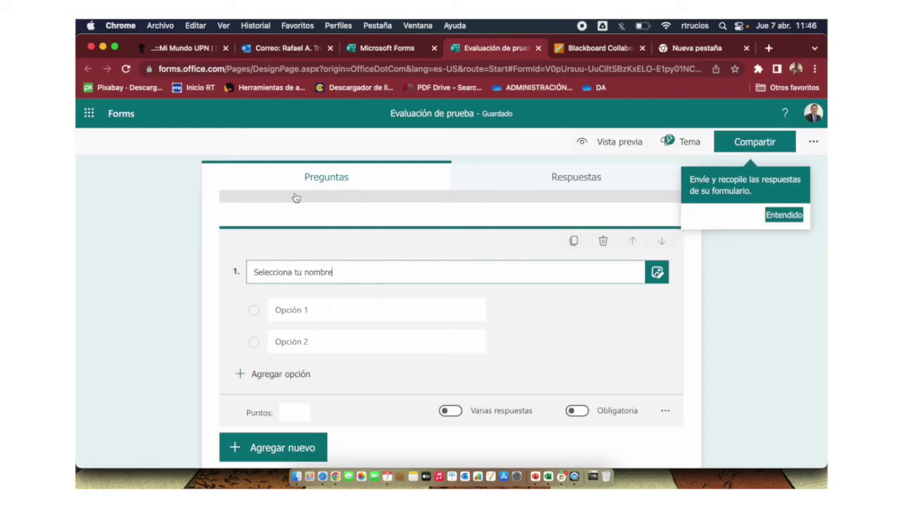
left_click(295, 317)
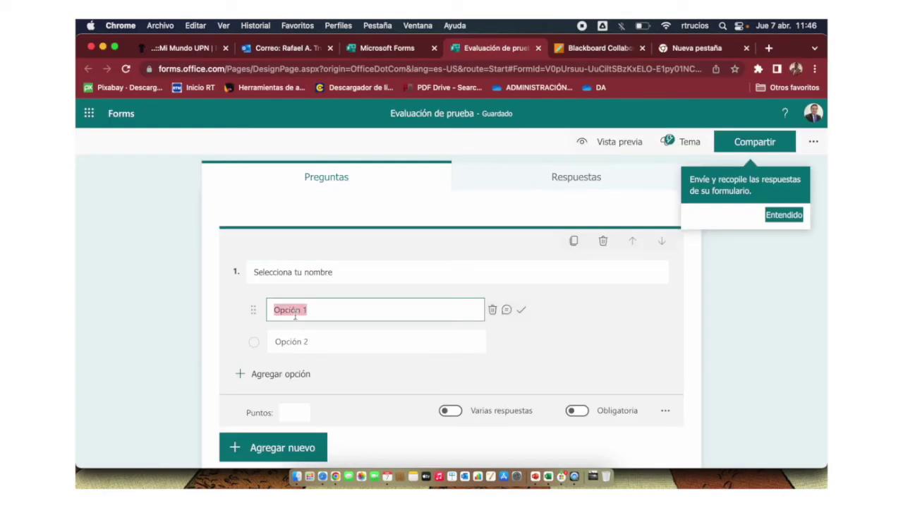
key("super+v")
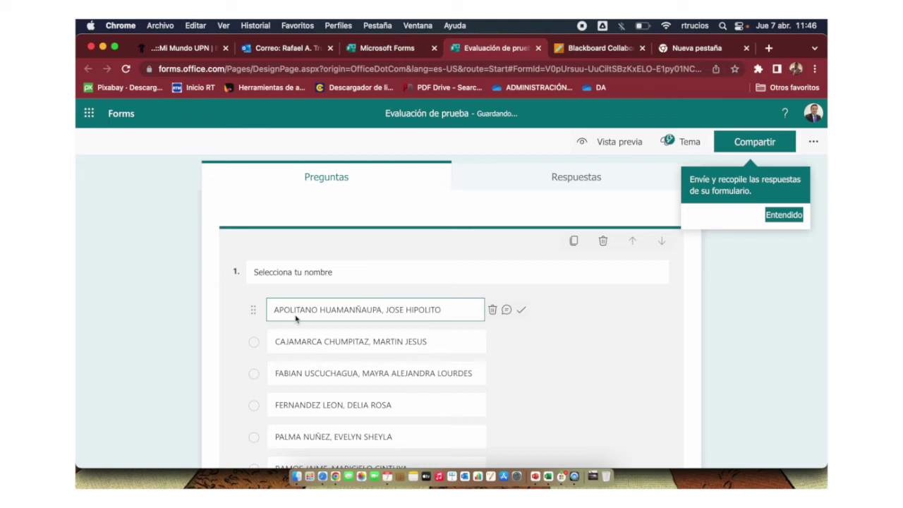
scroll(452, 354, "down", 5)
scroll(452, 353, "down", 1)
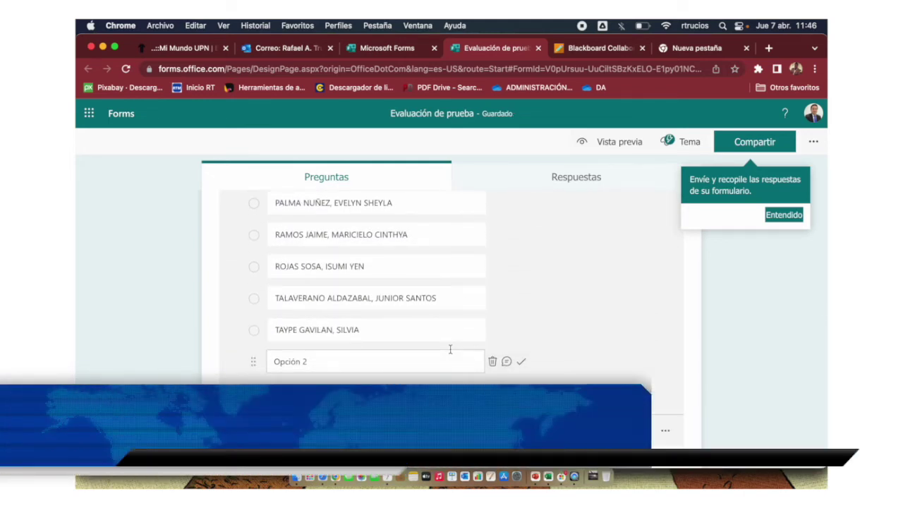
left_click(493, 362)
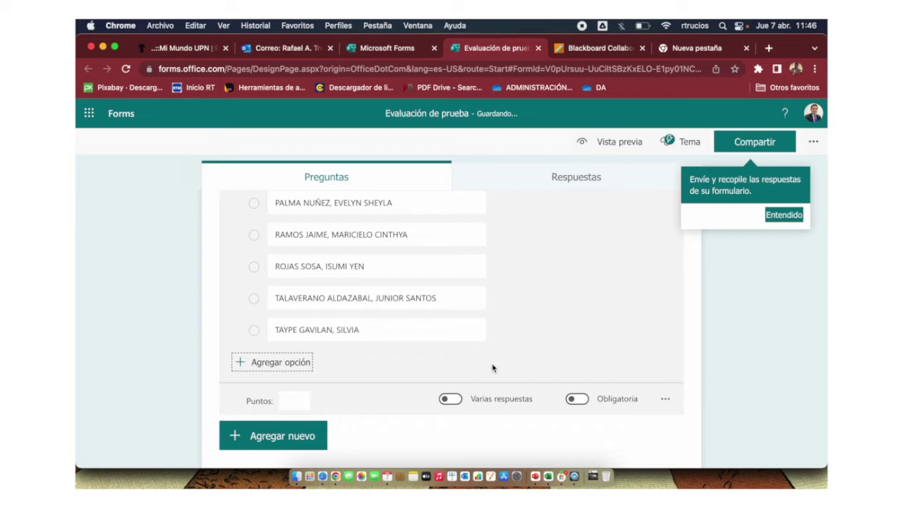
Step: Review the pasted options and make the name question mandatory (Obligatoria)
scroll(492, 368, "up", 3)
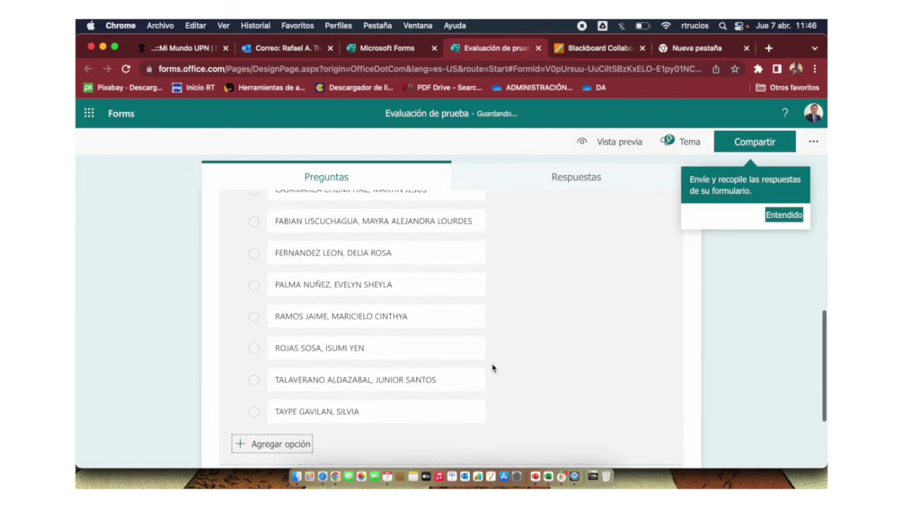
scroll(492, 368, "up", 2)
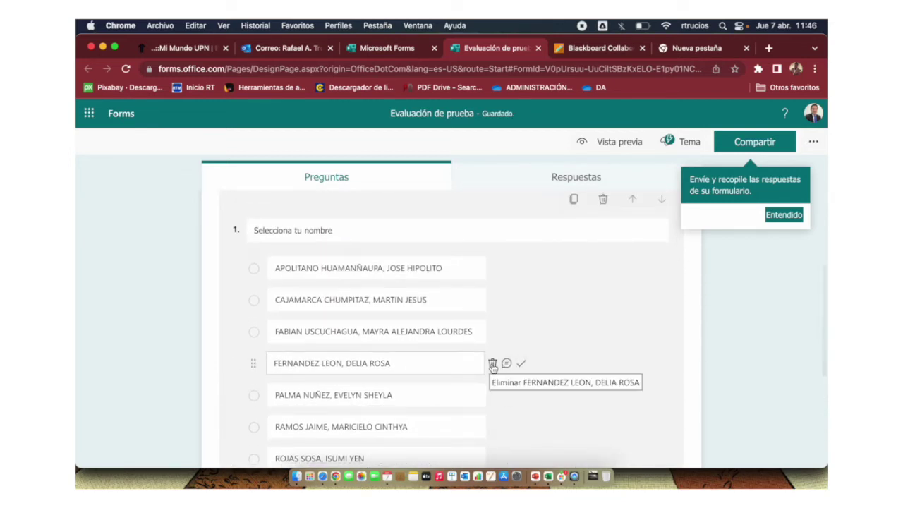
scroll(493, 366, "down", 1)
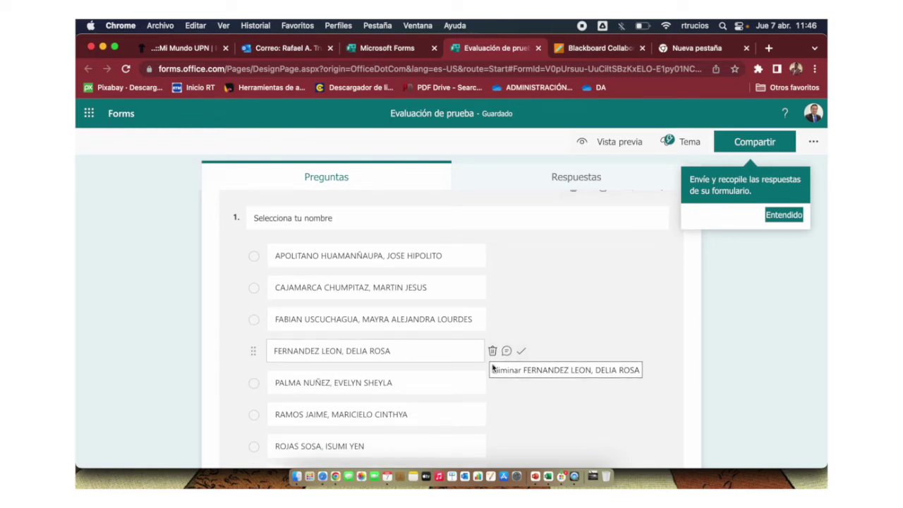
scroll(492, 368, "down", 5)
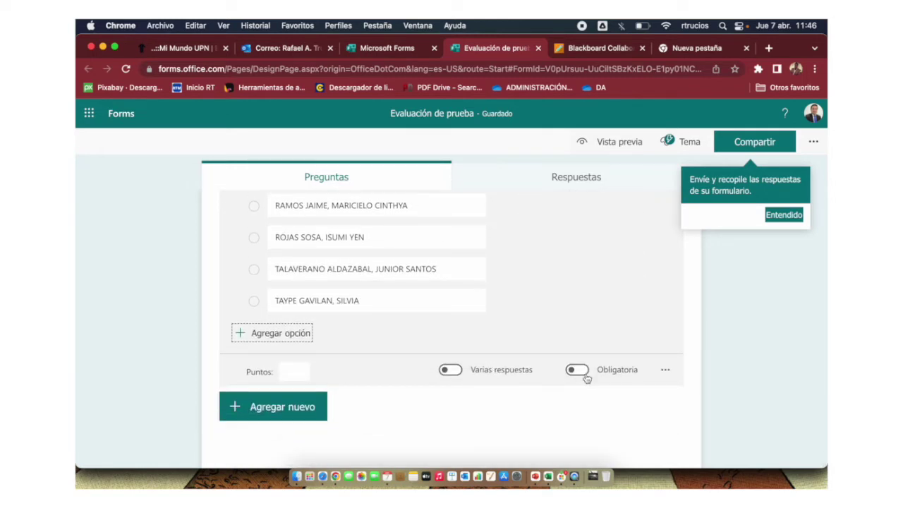
left_click(577, 369)
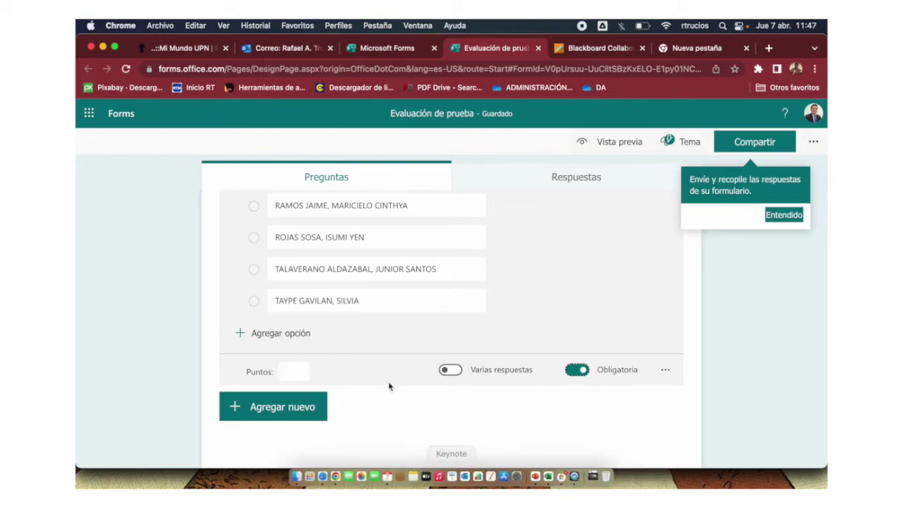
Step: Add a second choice question with the text "Evolución del marketing enfocada en el producto"
scroll(387, 387, "down", 1)
left_click(268, 417)
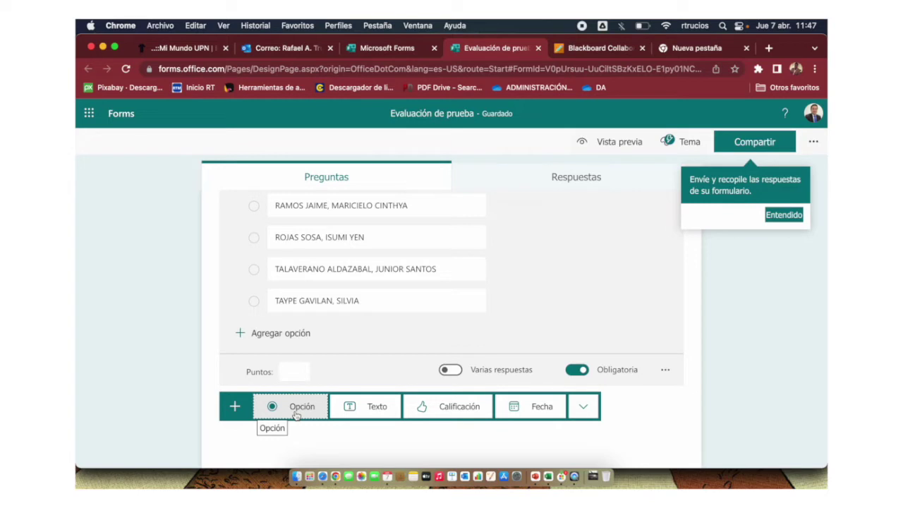
left_click(295, 416)
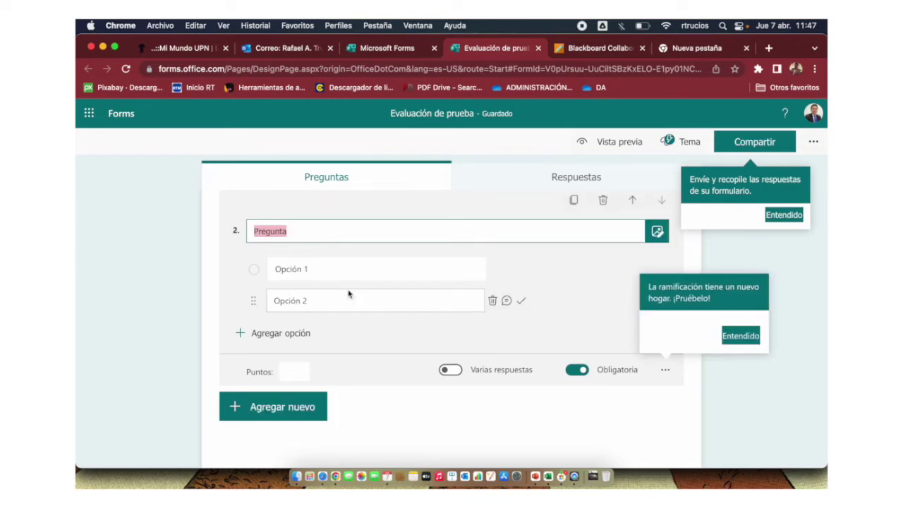
type("Evolución del marketing enfocada en el producto")
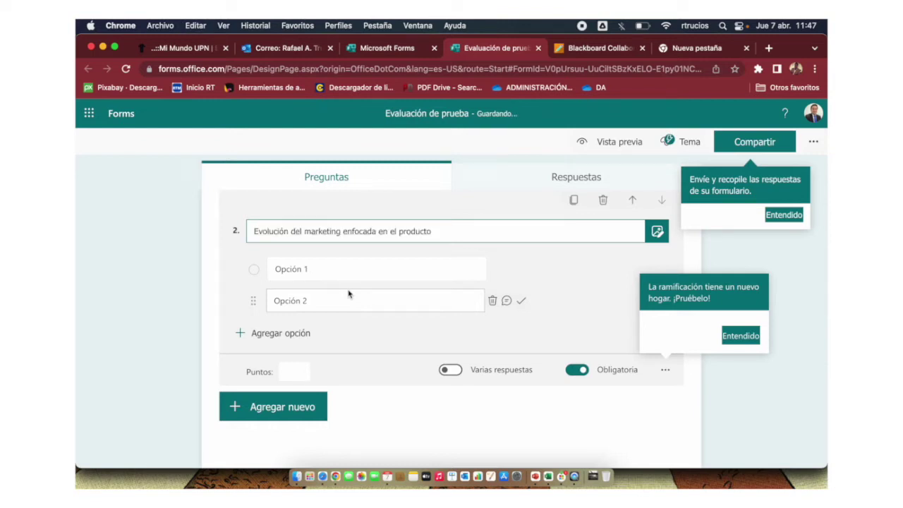
Step: Fill in four answer options for question 2: "1.0", "2.0", "3.0" and "4.0"
left_click(305, 269)
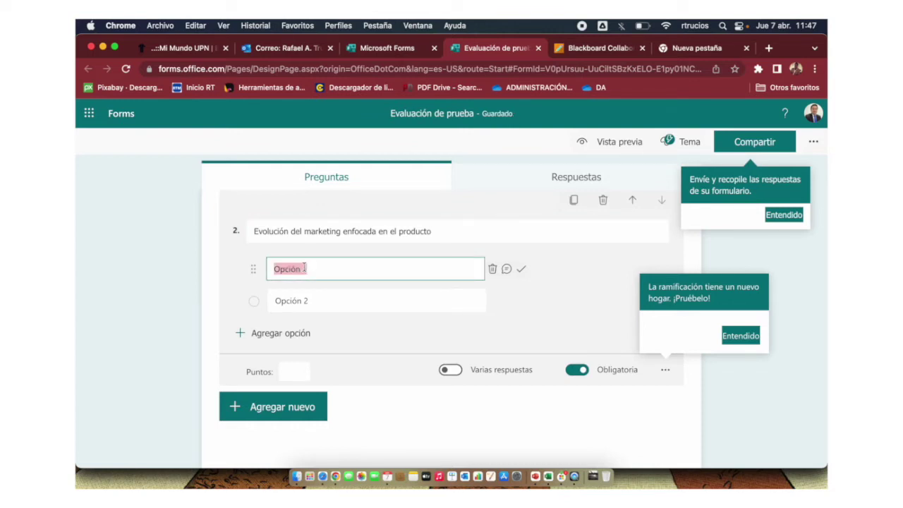
type("1.0")
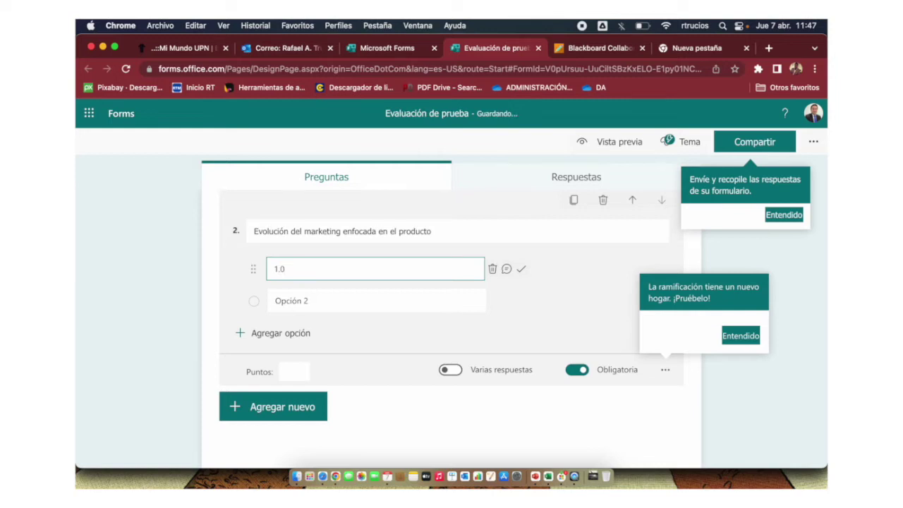
left_click(311, 302)
type("2.0")
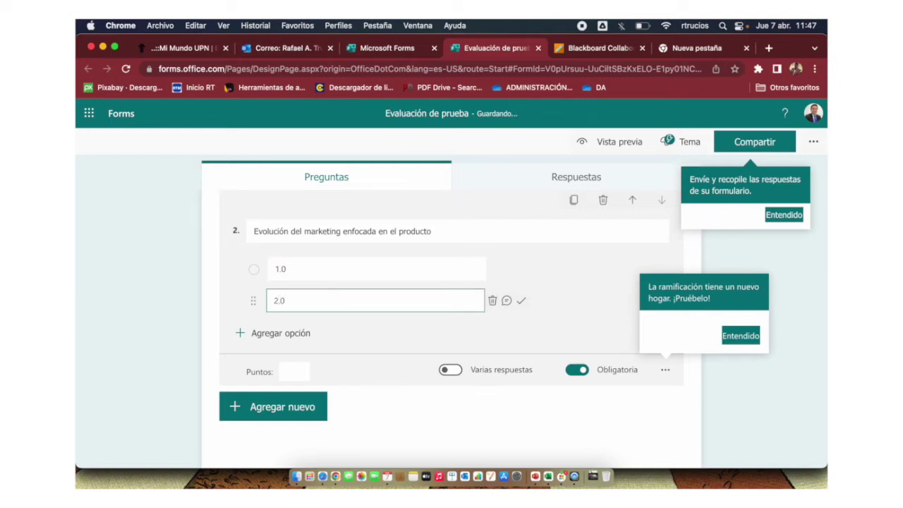
left_click(291, 333)
type("3.0")
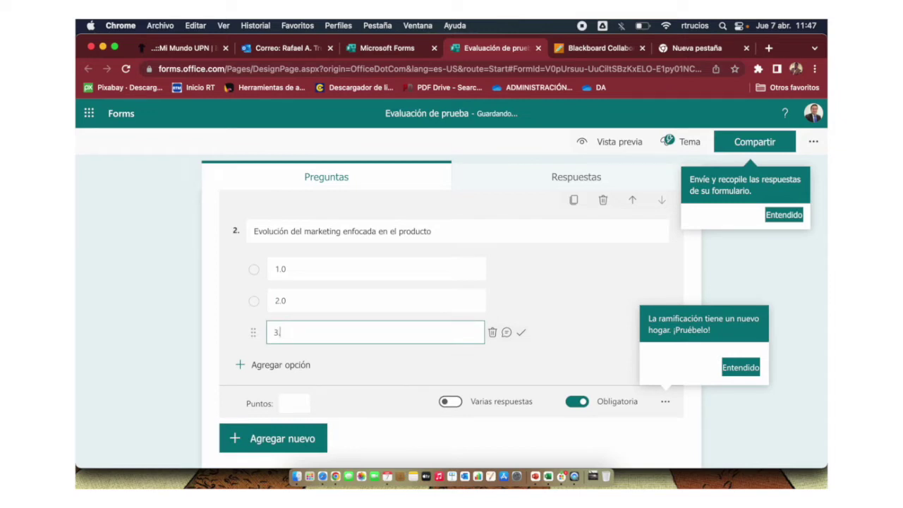
left_click(272, 364)
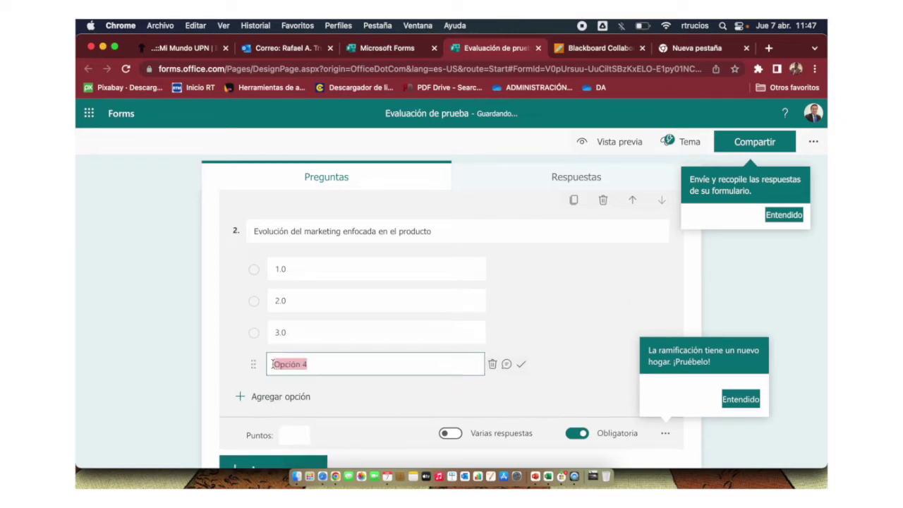
type("4.0")
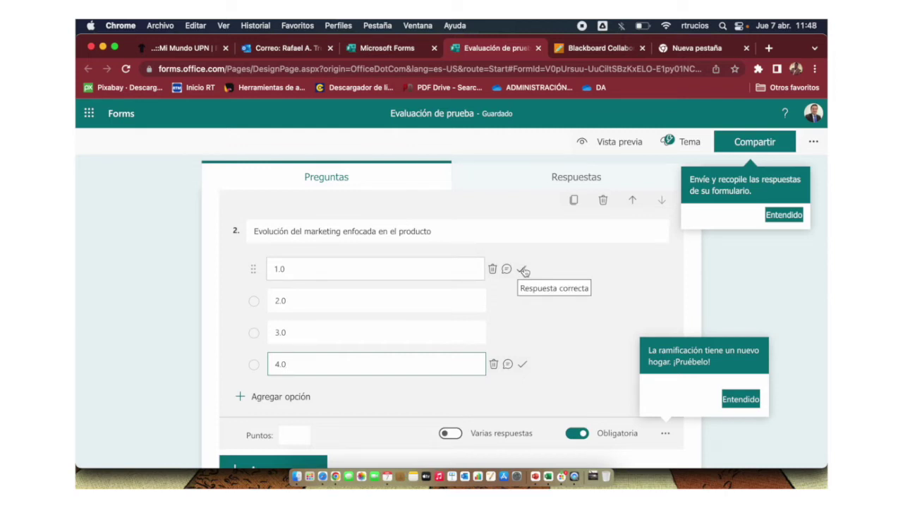
Step: Mark "1.0" as the correct answer of question 2 and assign the question 1 point
left_click(522, 270)
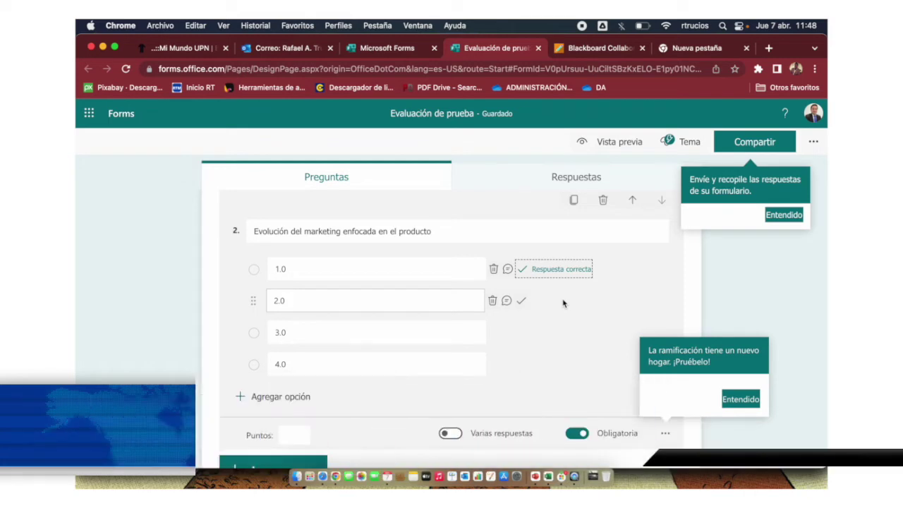
left_click(297, 434)
type("1")
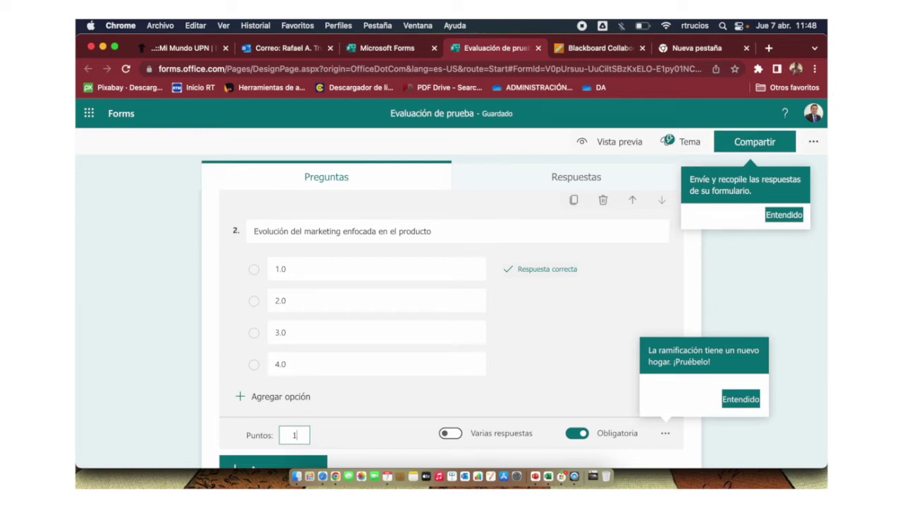
Step: Add a third choice question with the text "En una gestion de marketing, el valor hace referencia a:"
scroll(477, 379, "down", 2)
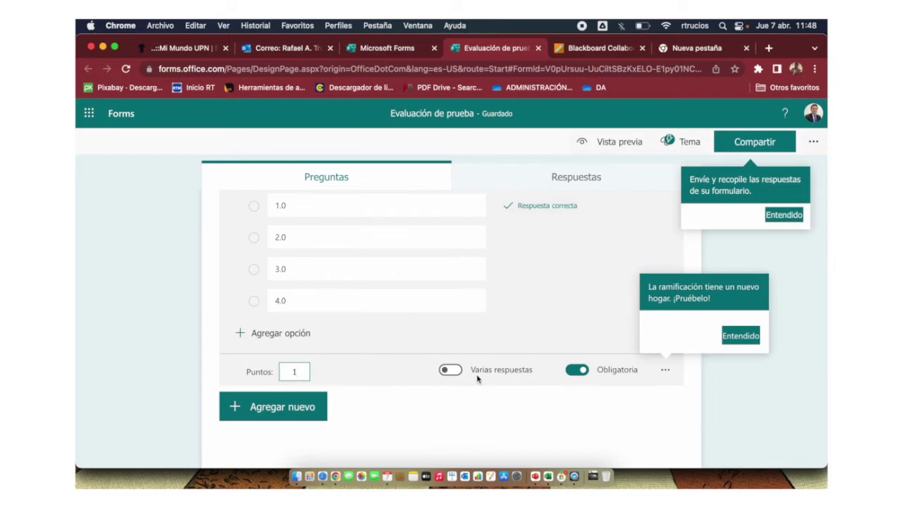
left_click(295, 409)
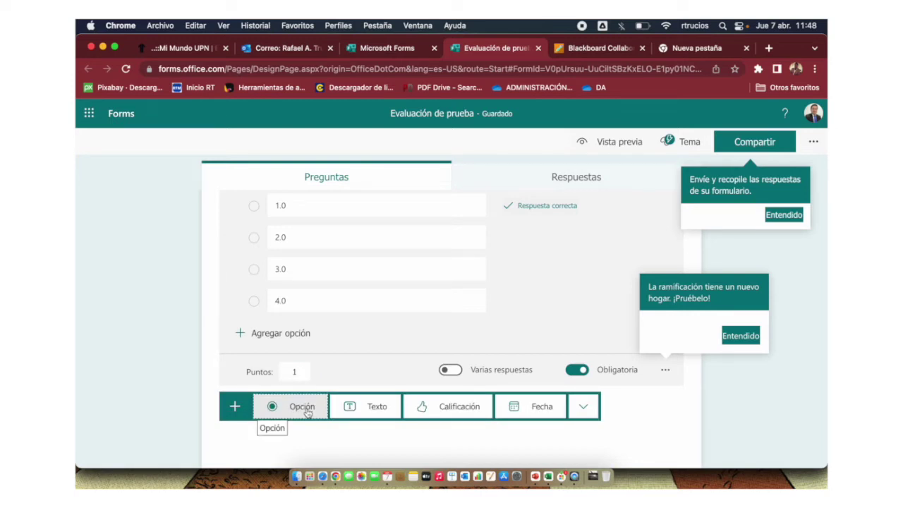
left_click(307, 412)
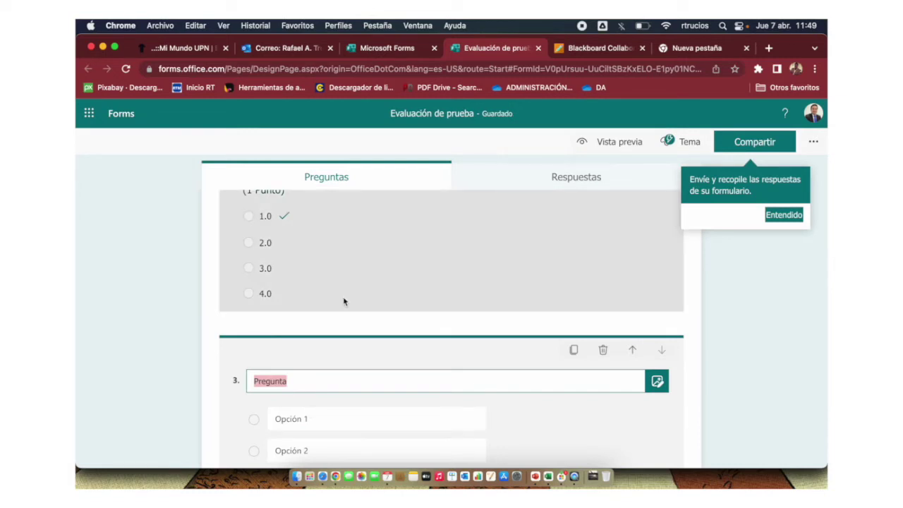
type("En una gestion de marketing, el valor hace referencia a:")
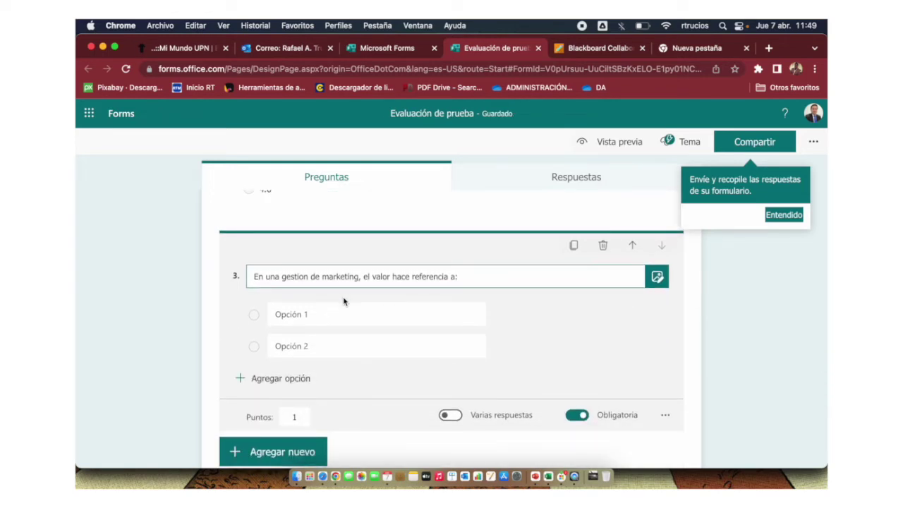
Step: Enter the answer options of question 3: "Precio", "Percepción de beneficio", "Plaza" and "Canal de venta"
left_click(328, 314)
type("Precio")
key("Return")
type("Percepción de beneficio")
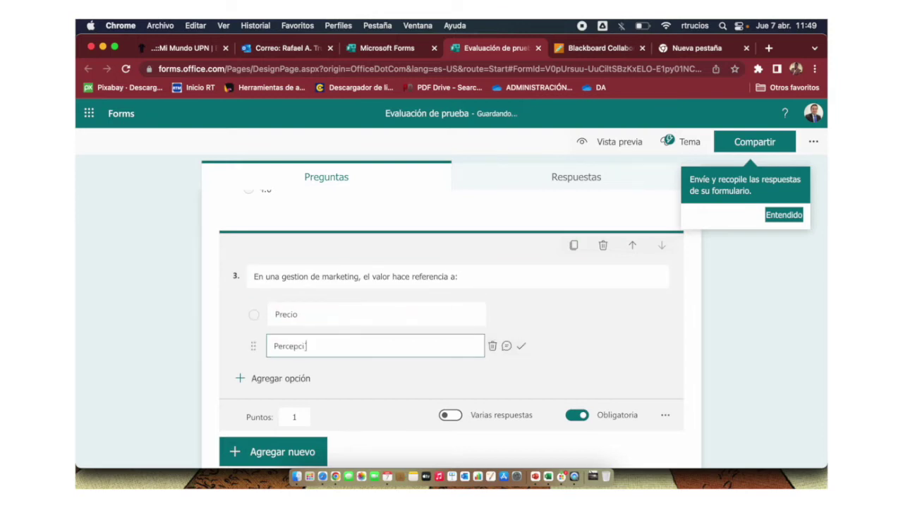
key("Return")
type("Plaza")
key("Return")
type("Canal de venta")
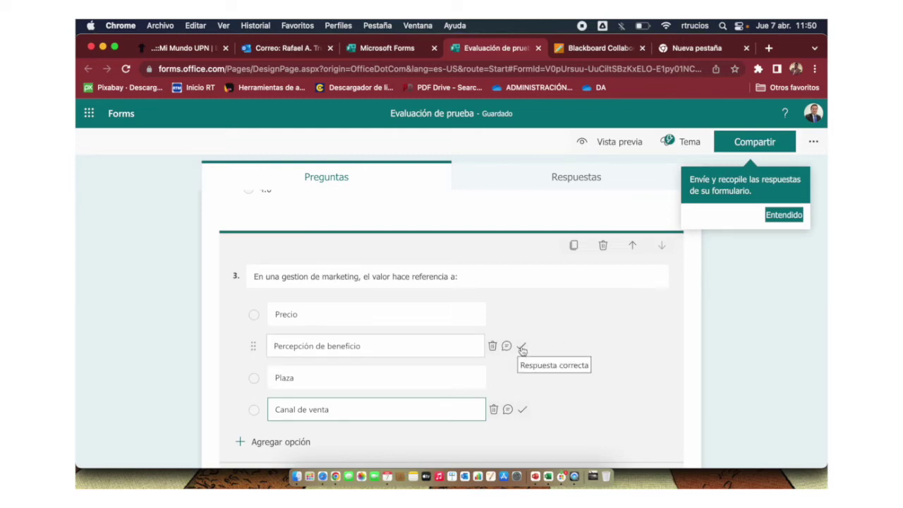
Step: Mark "Percepción de beneficio" as the correct answer of question 3 and set its points to 1
left_click(522, 348)
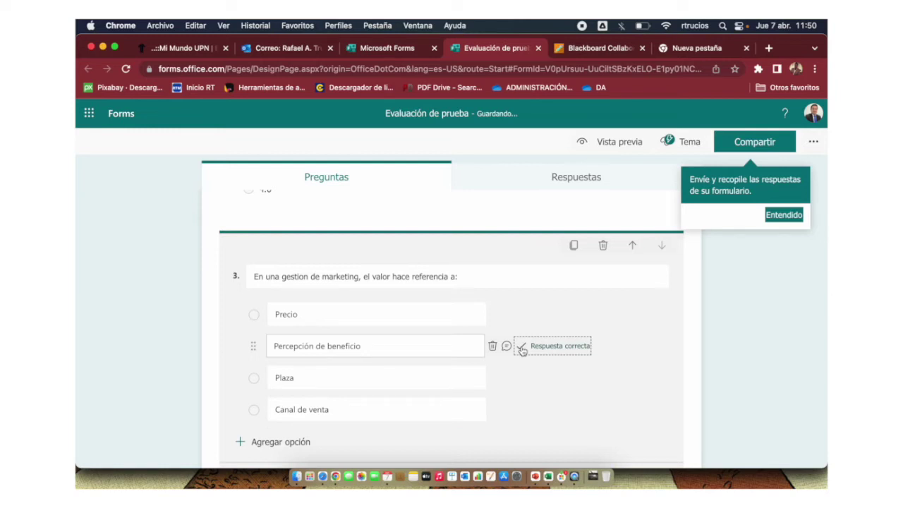
scroll(521, 351, "down", 3)
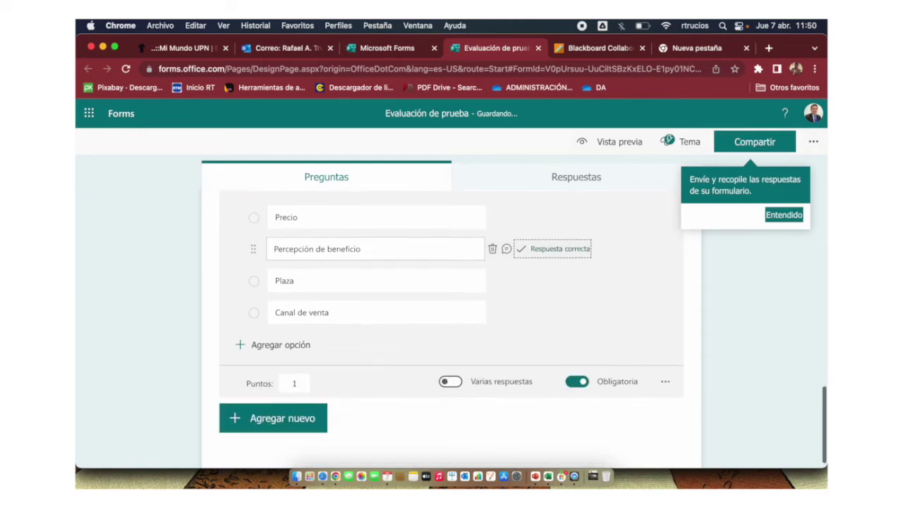
left_click(294, 385)
type("1")
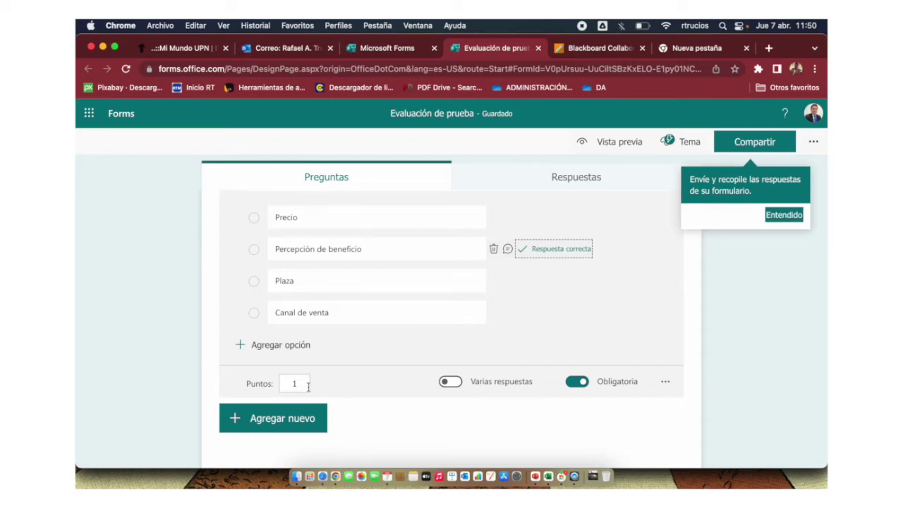
Step: Add a fourth choice question with the text "En funcion al video, el caso presenta un claro problema en:"
scroll(309, 386, "down", 1)
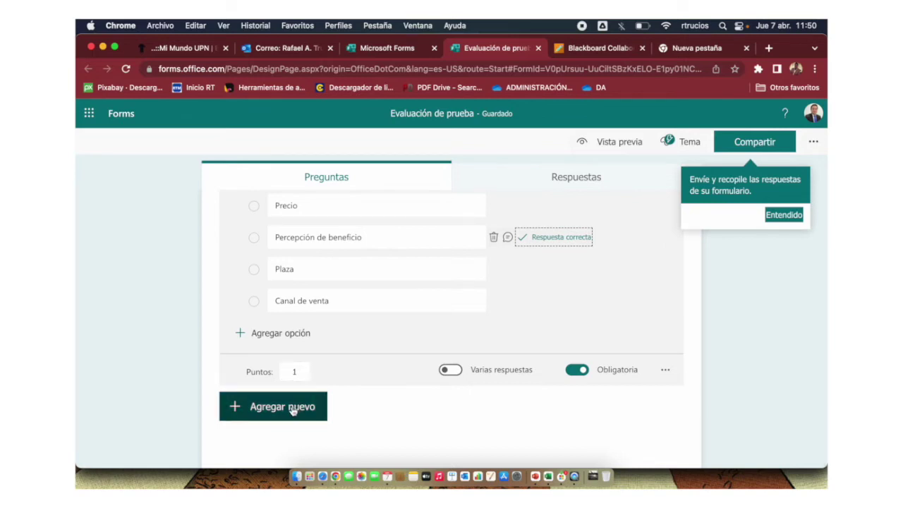
left_click(293, 409)
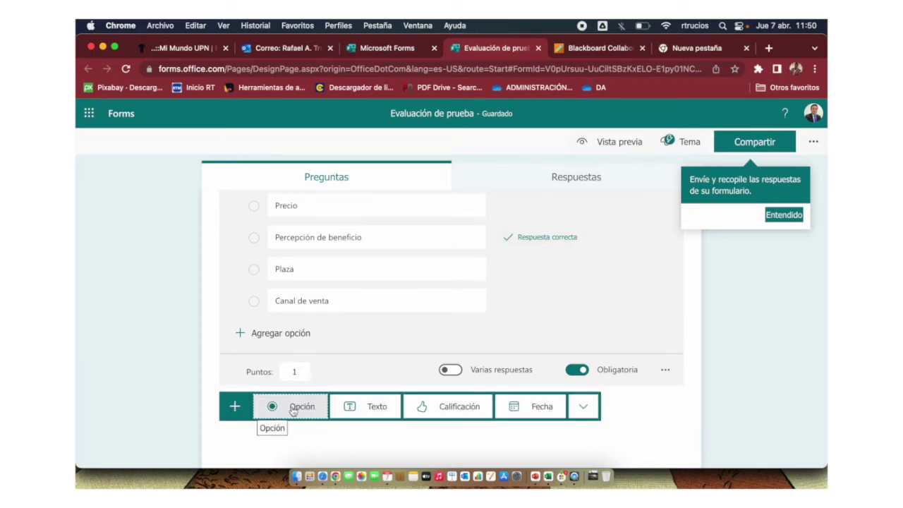
left_click(293, 409)
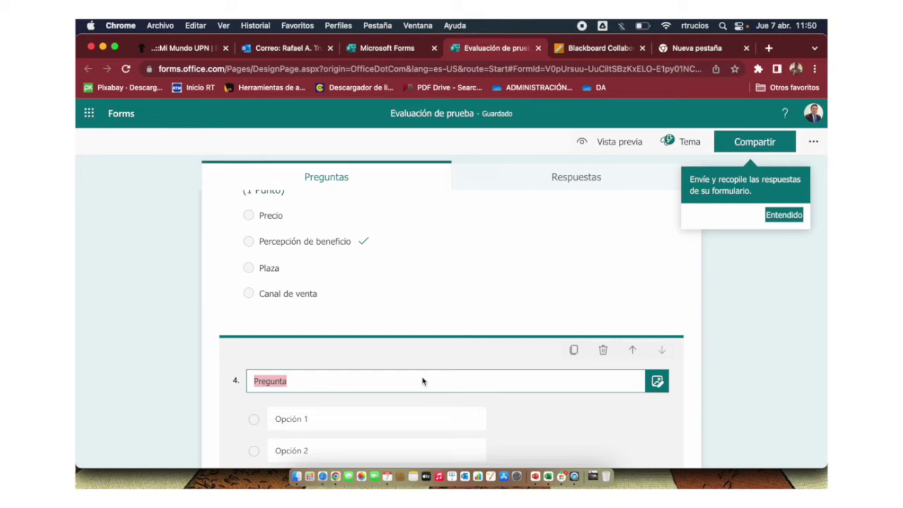
type("En funcion al video, el caso presenta un claro problema en:")
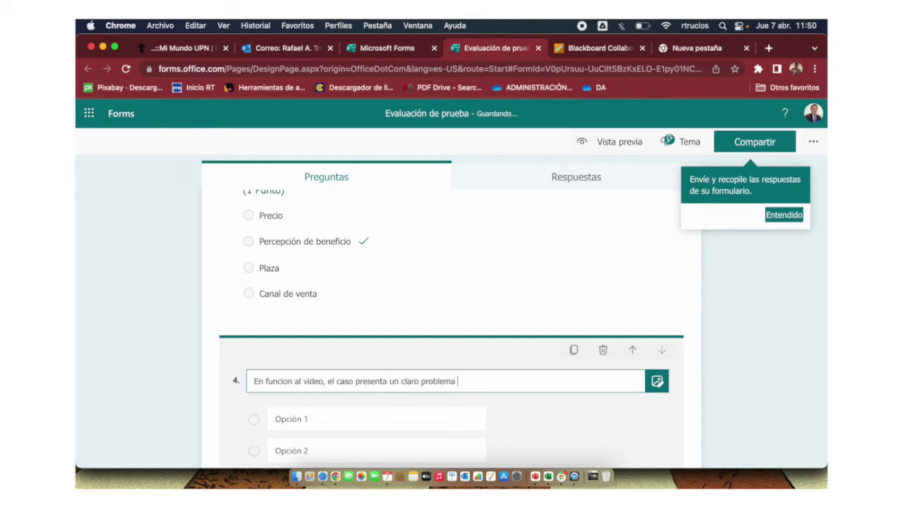
Step: Enter the answer options of question 4: "El precio", "La forma de venta", "El canal de distribucion" and "La forma de pago"
key("Return")
type("El precio")
key("Return")
type("La forma de venta")
key("Return")
type("El canal de distribucion")
key("Return")
type("La forma de pago")
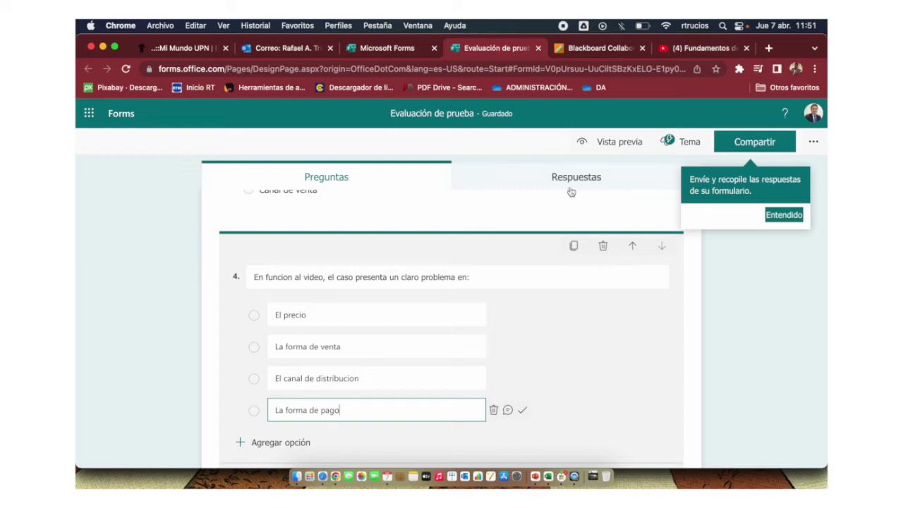
Step: Switch to the open YouTube video "Fundamentos del ecommerce : El ABC del comercio electronico" and copy its share link
left_click(692, 50)
scroll(480, 190, "down", 3)
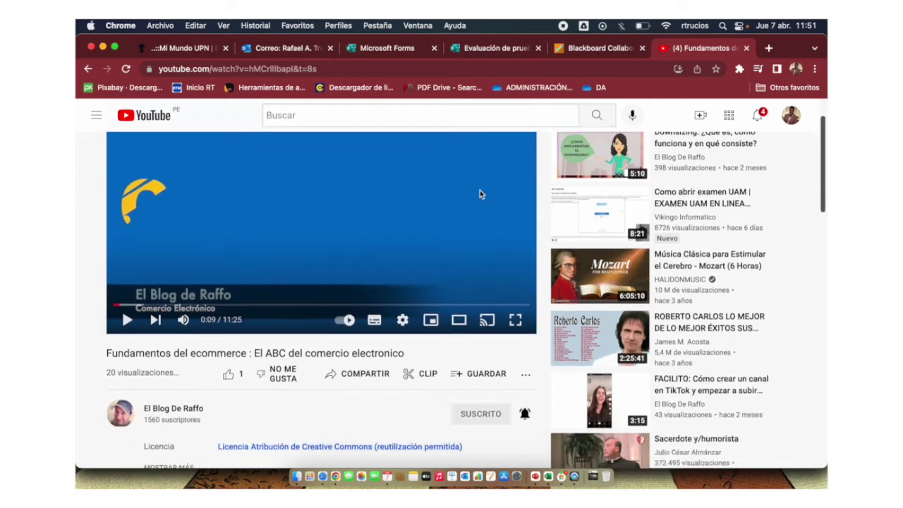
left_click(353, 362)
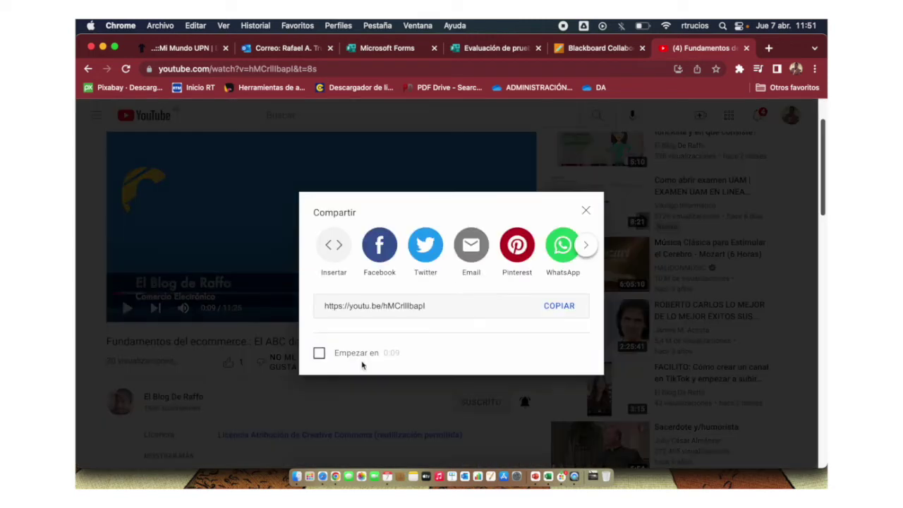
left_click(557, 308)
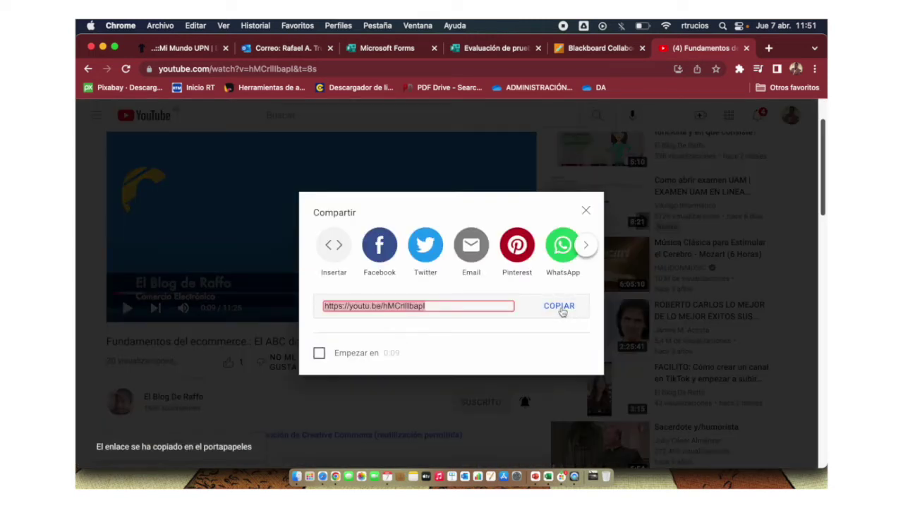
left_click(494, 49)
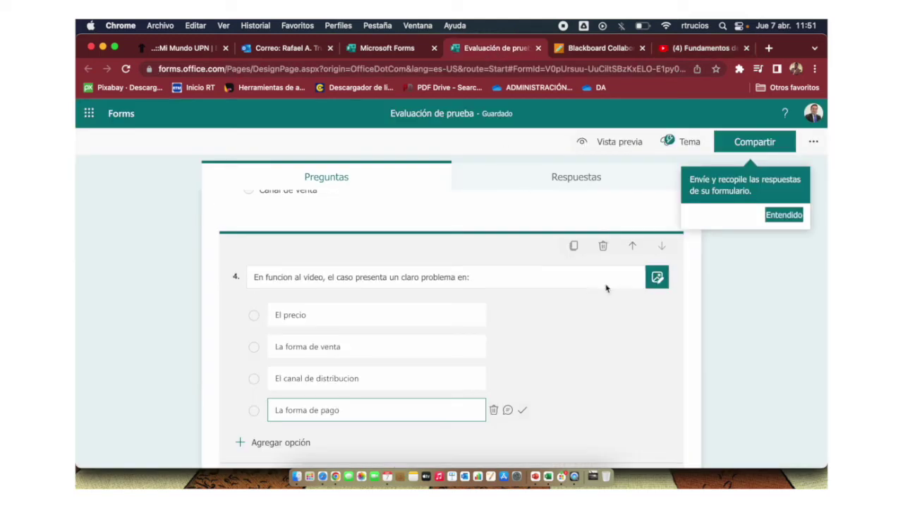
left_click(658, 281)
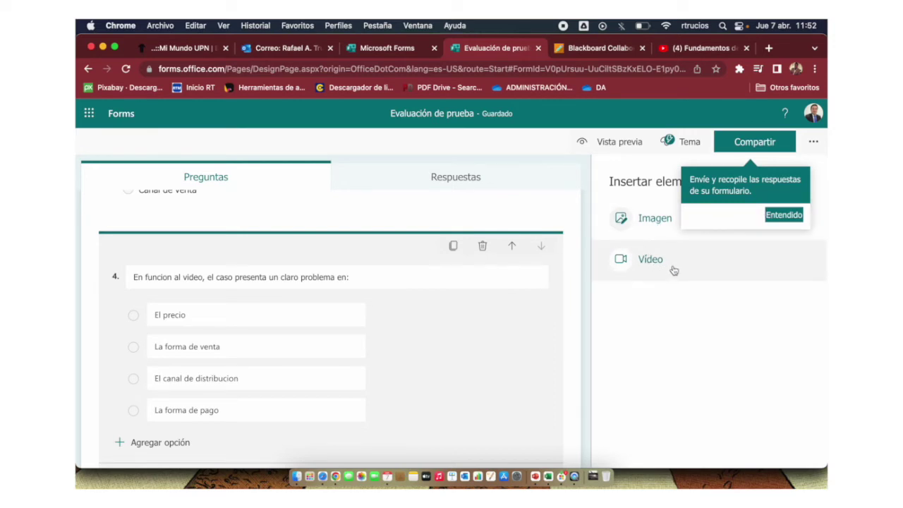
left_click(651, 259)
left_click(613, 260)
type("https://youtu.be/hMCrlIbapI")
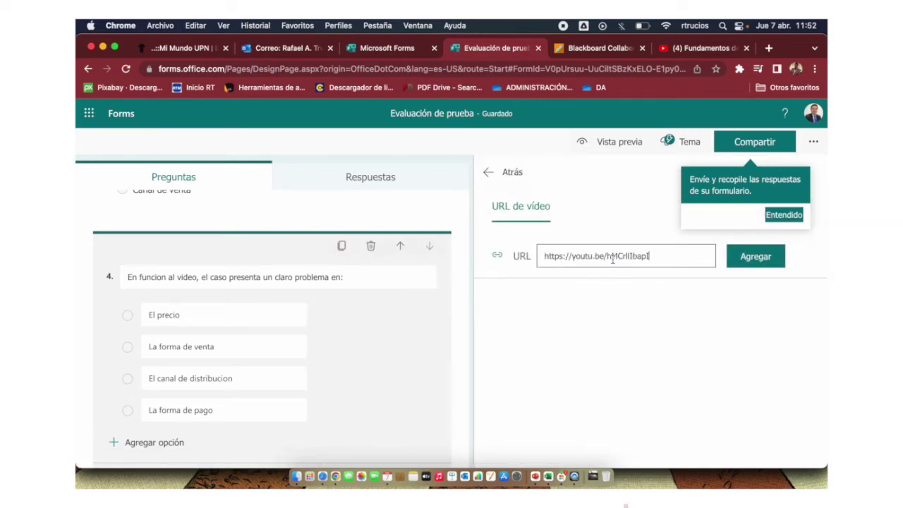
left_click(762, 264)
Step: Check the video embedded in question 4 by playing and pausing it, and review the answer options below it
scroll(652, 351, "down", 3)
scroll(652, 351, "down", 1)
scroll(653, 351, "up", 2)
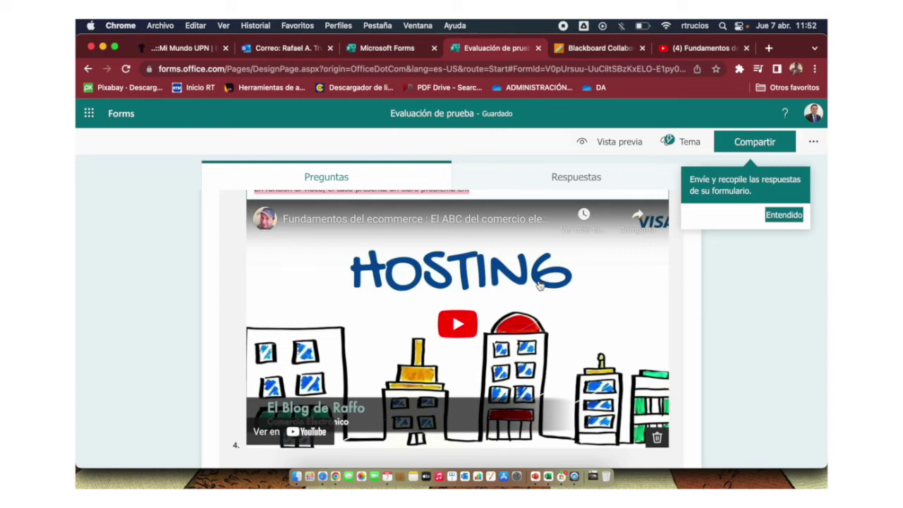
scroll(457, 324, "up", 2)
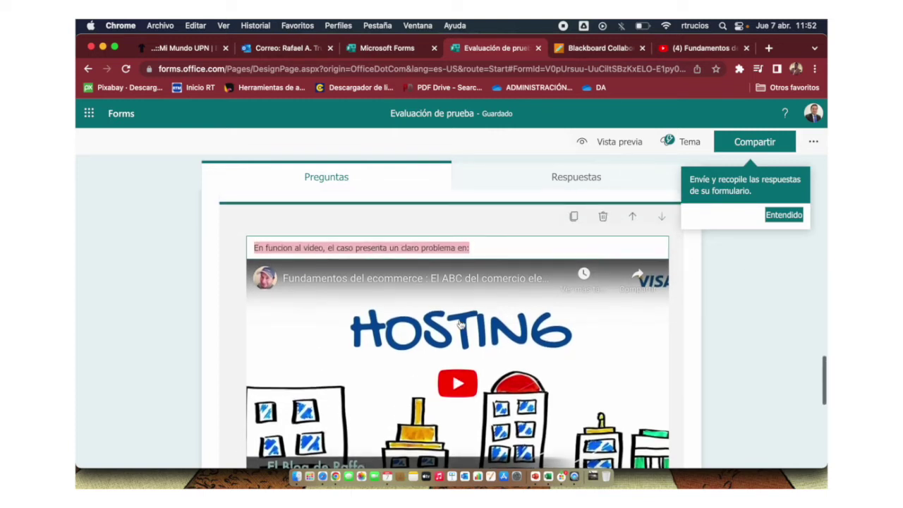
scroll(457, 324, "down", 2)
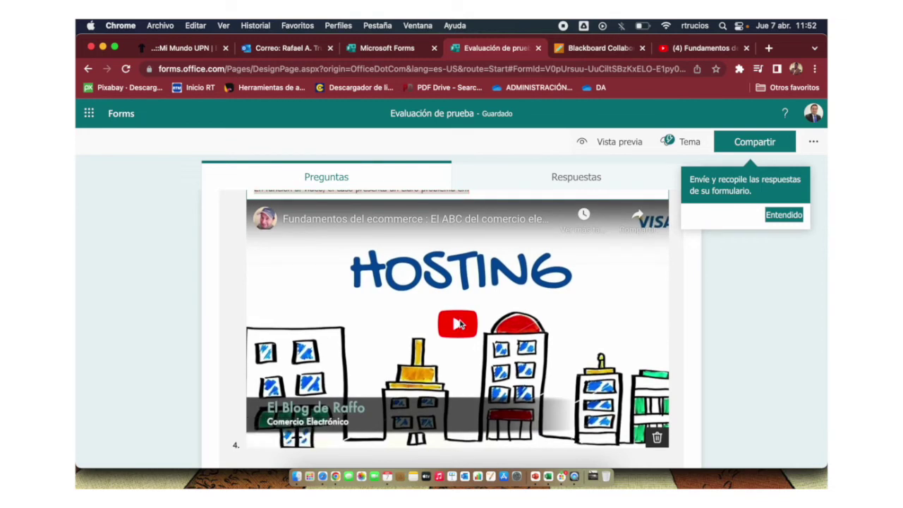
left_click(457, 324)
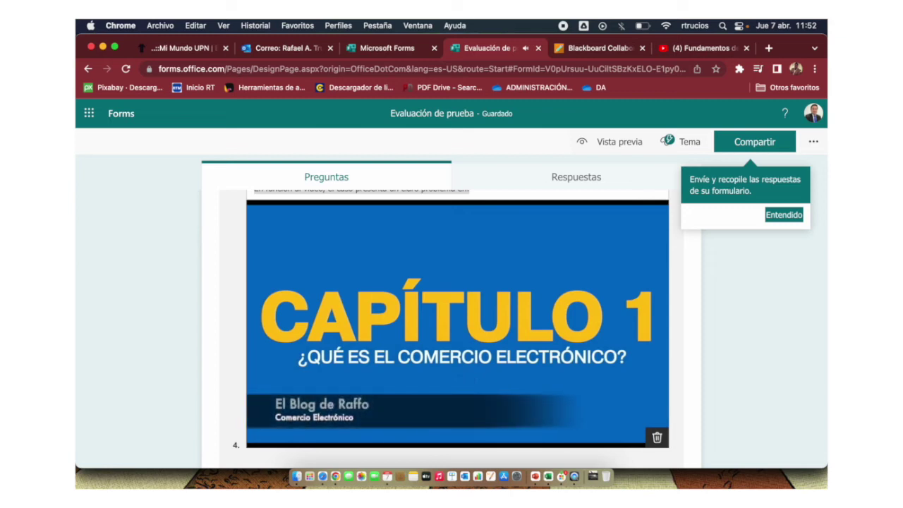
left_click(248, 355)
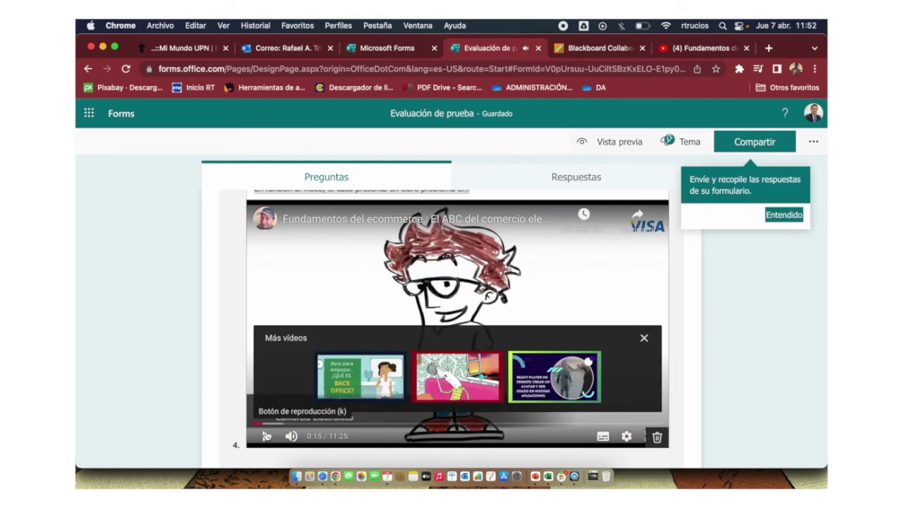
scroll(190, 363, "down", 3)
scroll(189, 362, "down", 2)
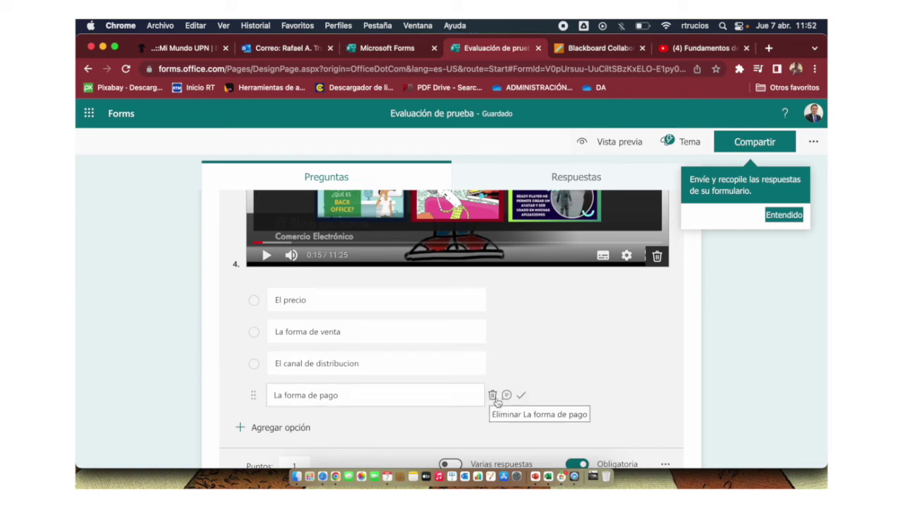
scroll(497, 401, "down", 2)
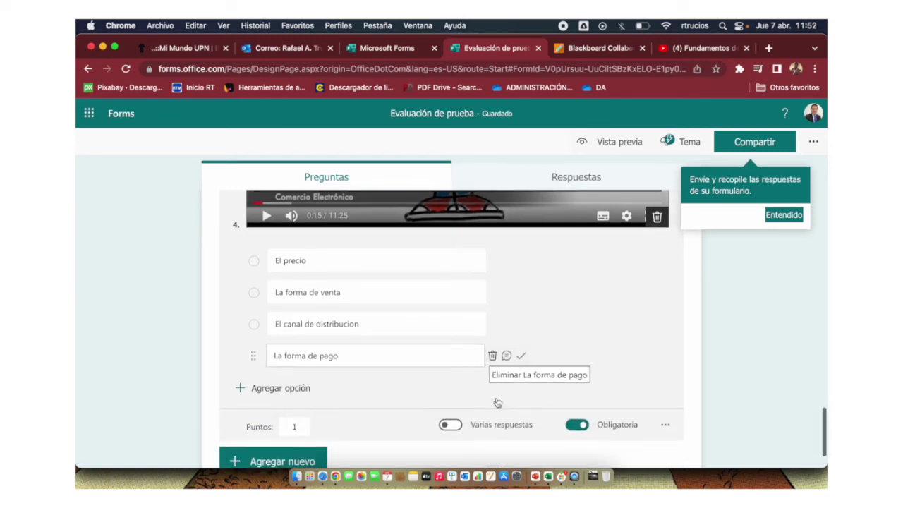
Step: Mark "La forma de pago" as the correct answer of question 4
left_click(523, 356)
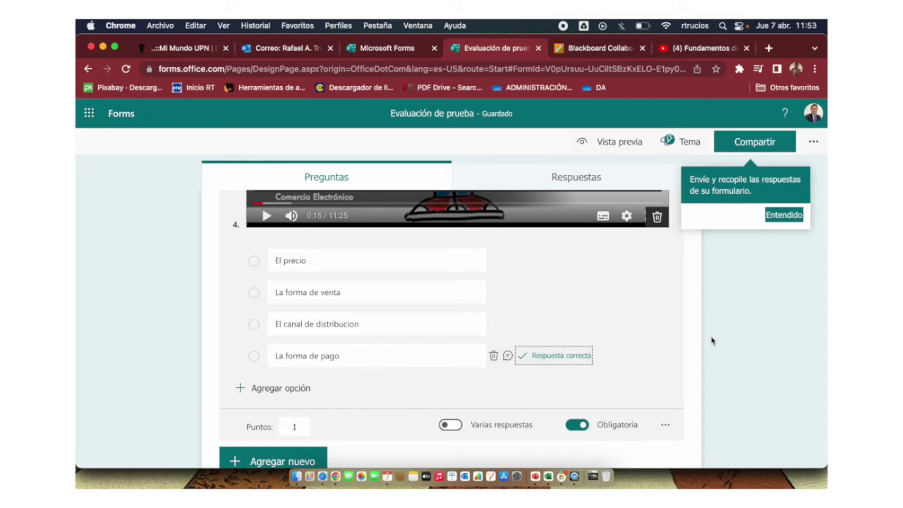
Step: Complete question 5's answer options after "Colores" with "Tipografia", "Mensaje" and "Vinculo con la marca"
scroll(712, 340, "down", 2)
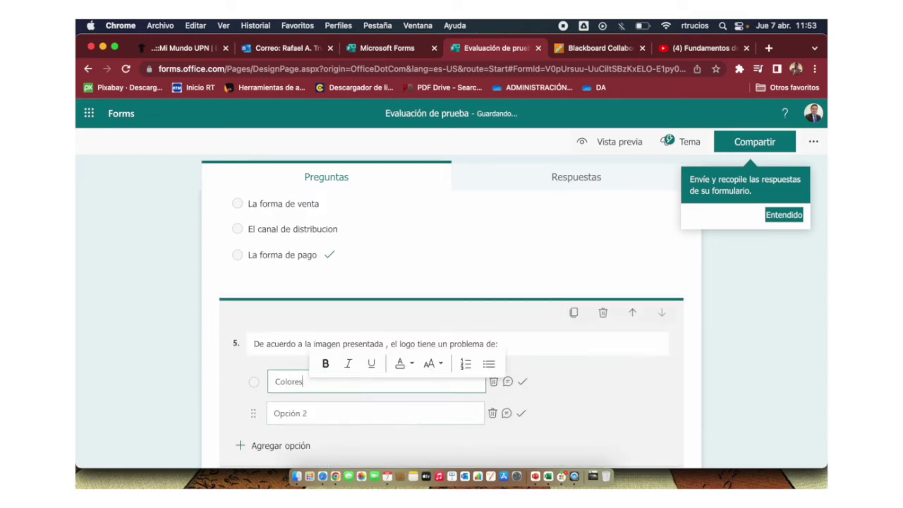
key("Return")
type("Tipografia")
key("Return")
type("Mensaje")
key("Return")
type("Vinculo con la marca")
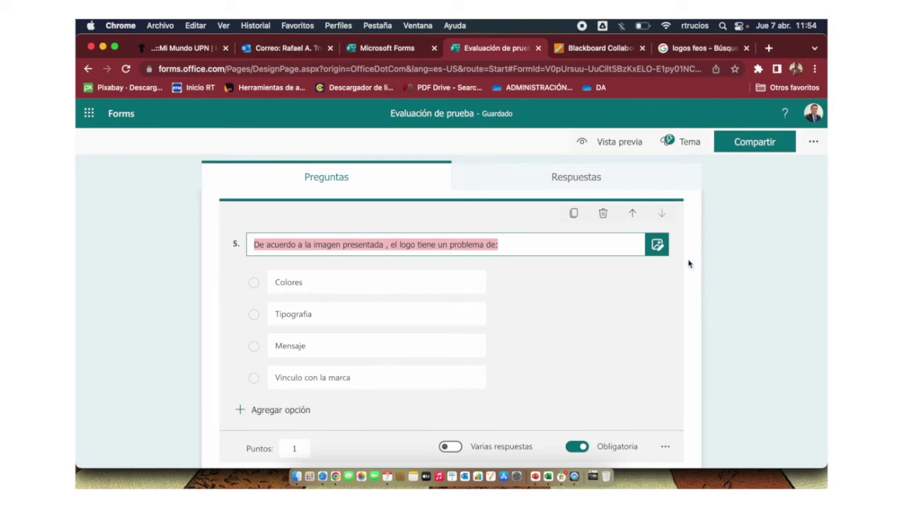
Step: Insert the image "logo feo.jpeg" from the Escritorio folder into question 5 by uploading it
scroll(657, 258, "up", 5)
scroll(657, 257, "down", 5)
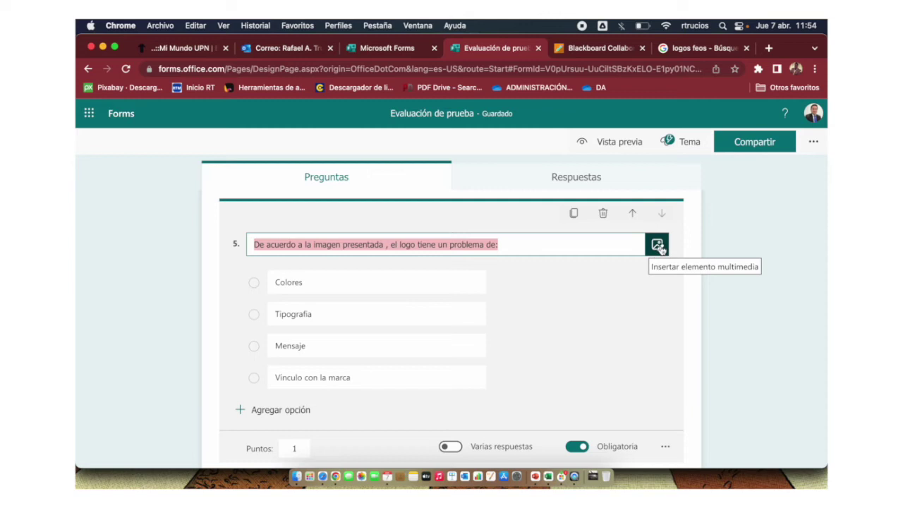
left_click(659, 246)
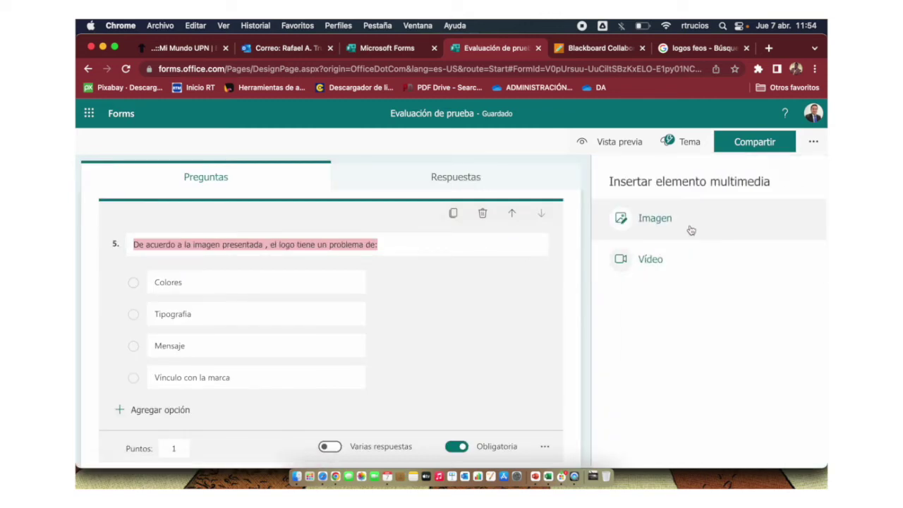
left_click(690, 230)
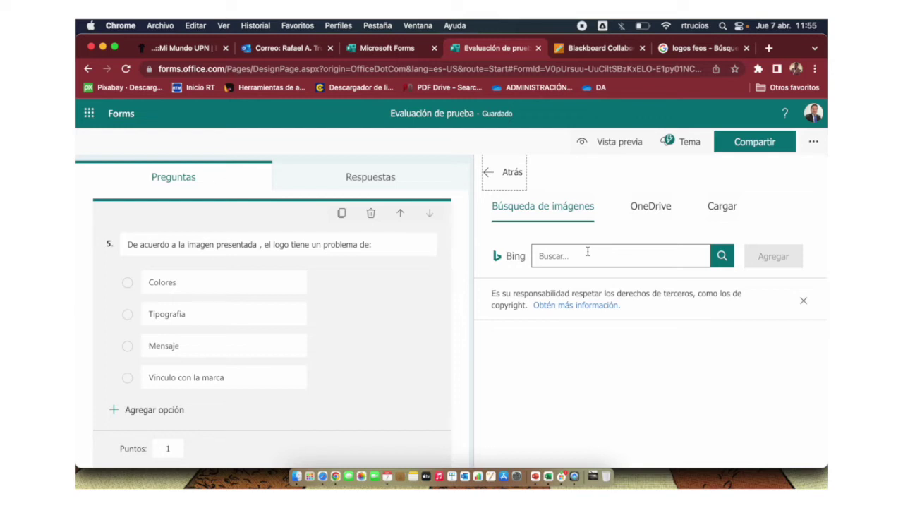
left_click(723, 206)
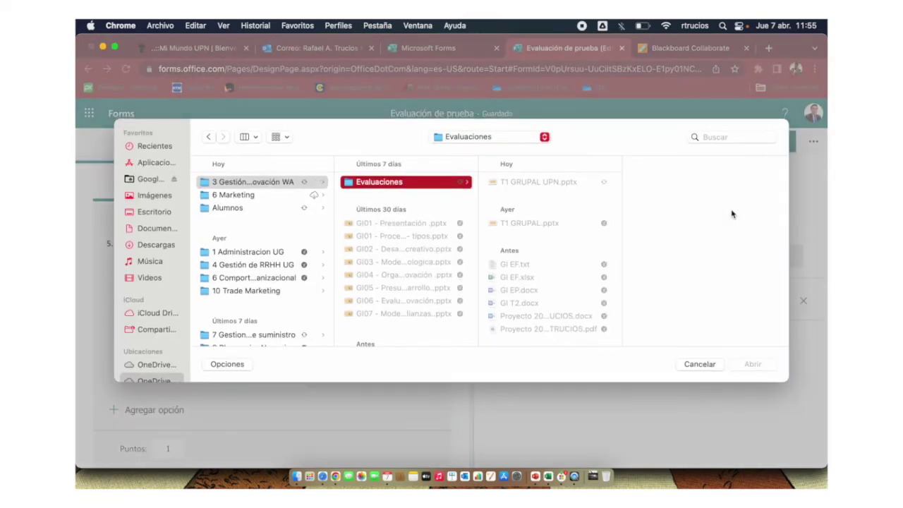
left_click(153, 214)
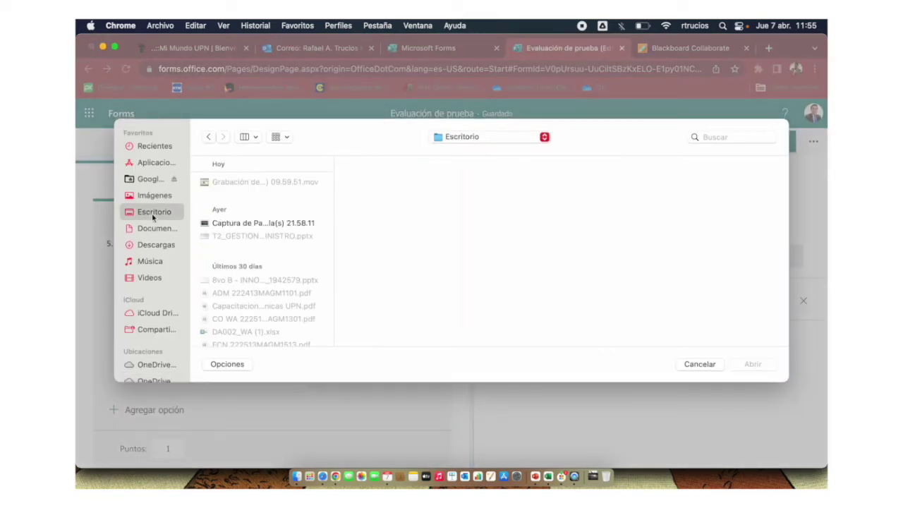
scroll(277, 266, "down", 10)
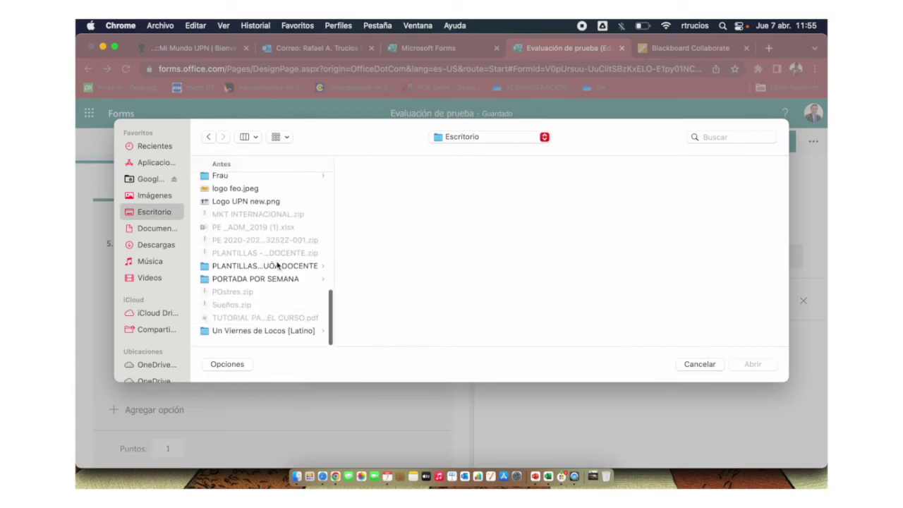
left_click(233, 192)
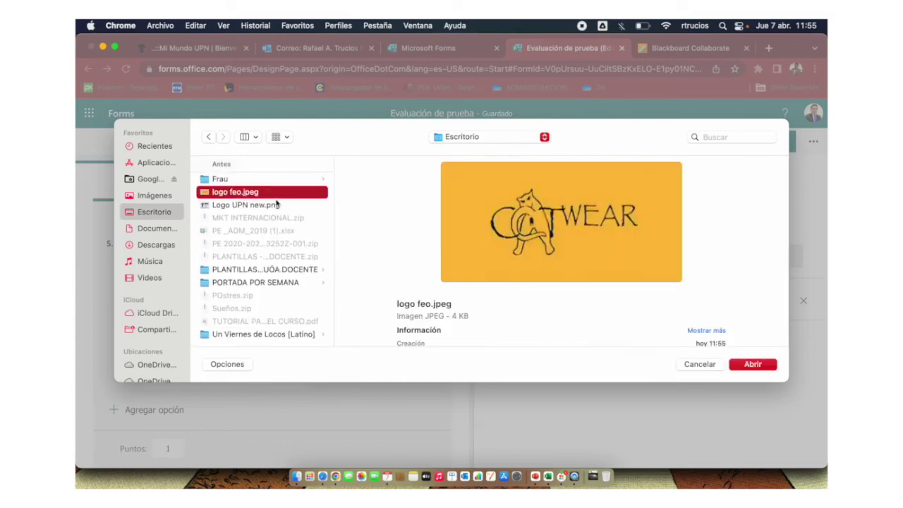
left_click(753, 364)
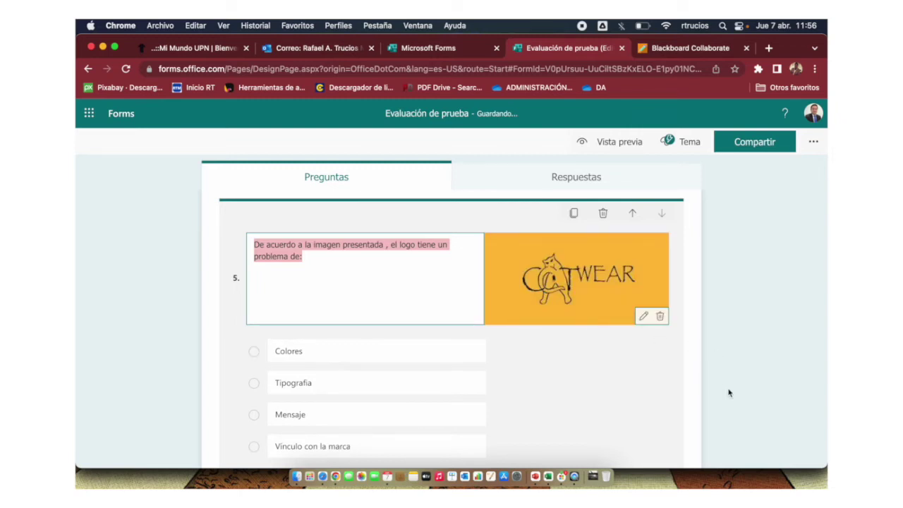
Step: Set the score of question 5 to 2 points
scroll(729, 393, "down", 3)
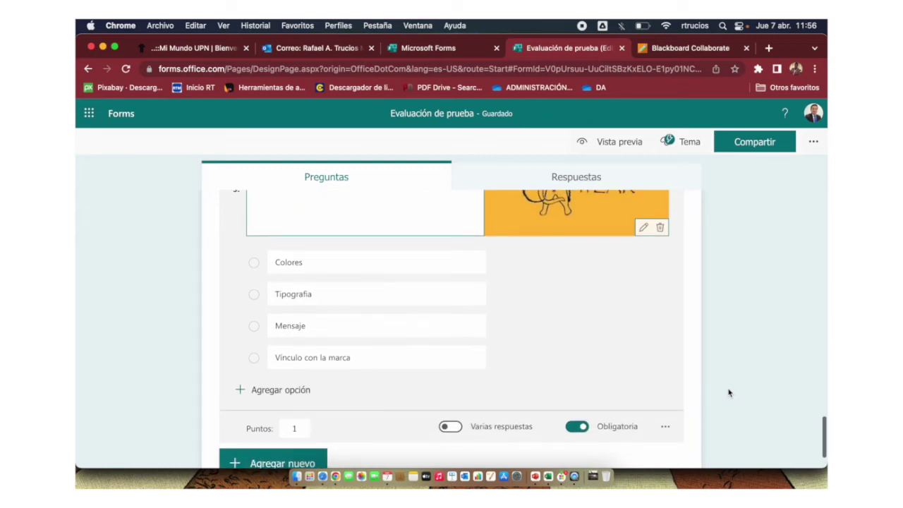
scroll(729, 393, "down", 2)
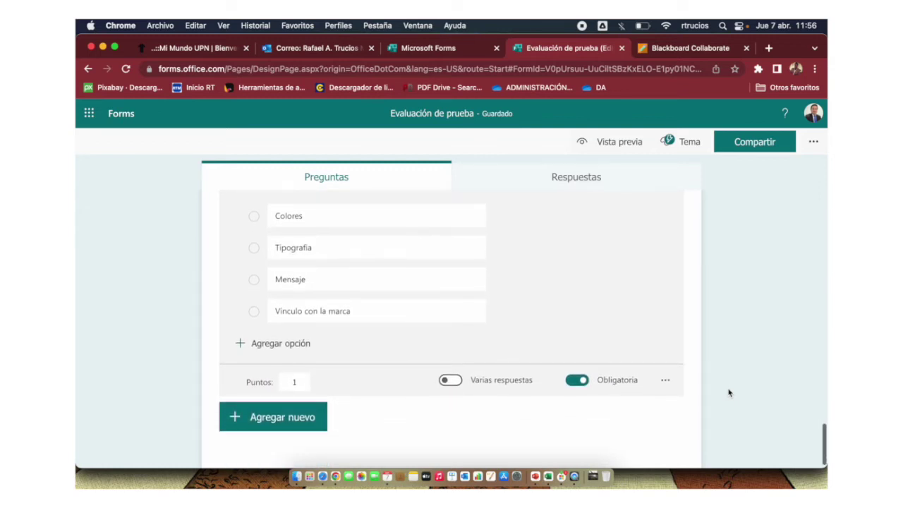
left_click(294, 384)
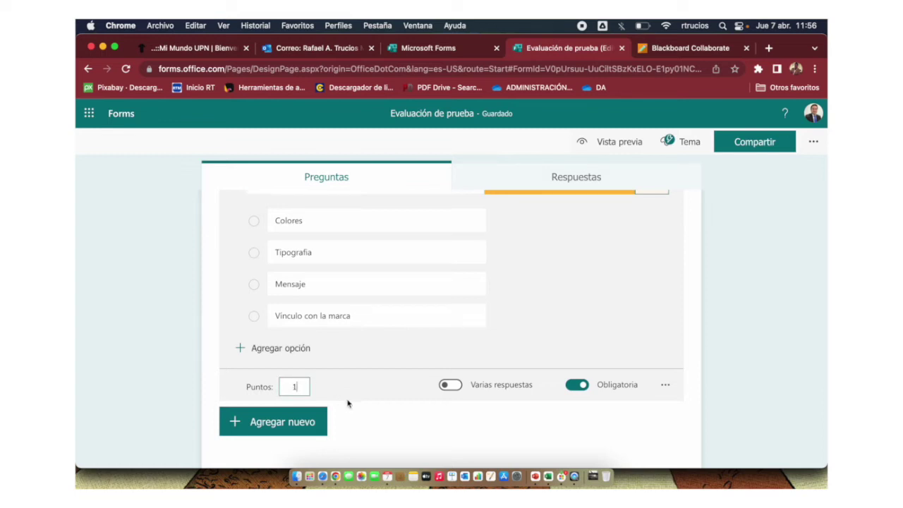
key("BackSpace")
type("2")
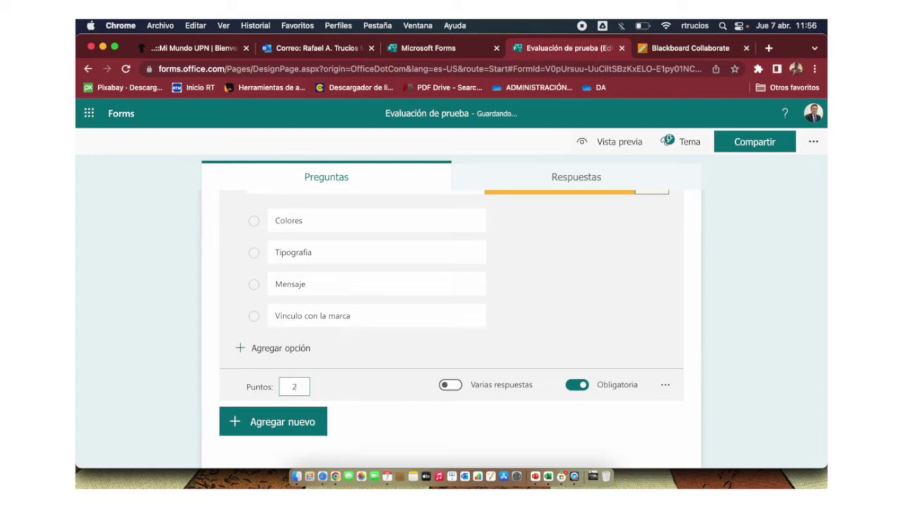
Step: Open the quiz's sharing options, shorten the response URL and copy the link
scroll(739, 374, "up", 2)
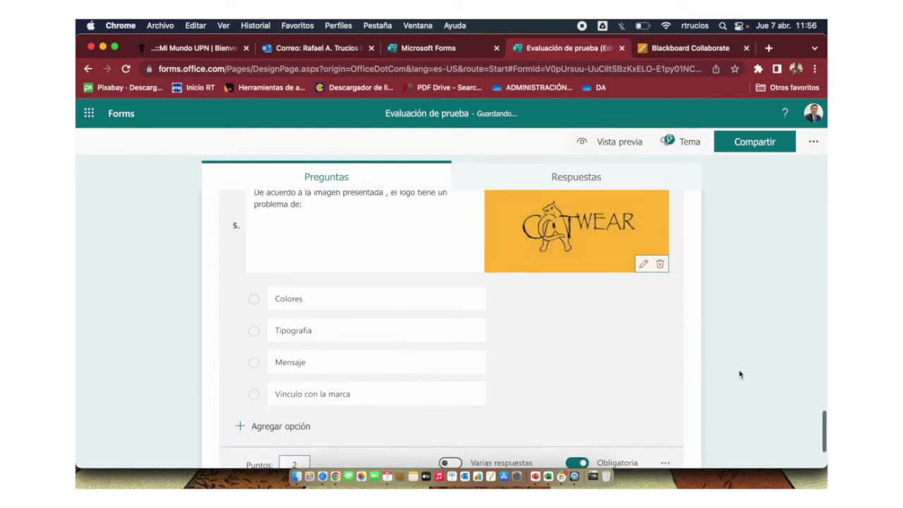
scroll(739, 373, "up", 2)
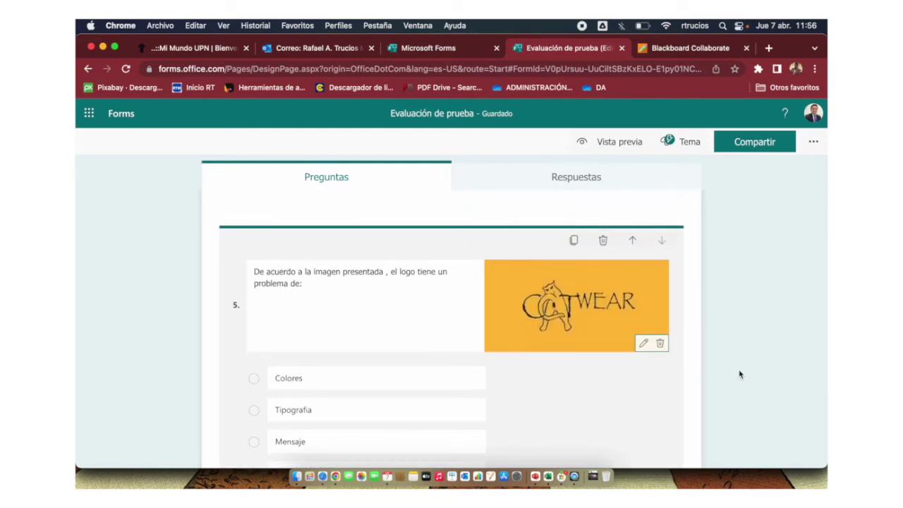
scroll(739, 374, "up", 5)
scroll(739, 374, "up", 10)
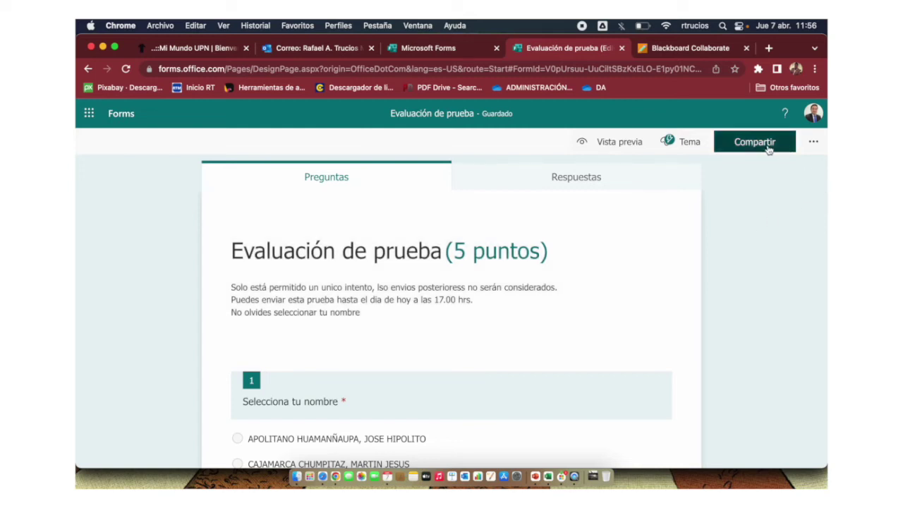
left_click(768, 149)
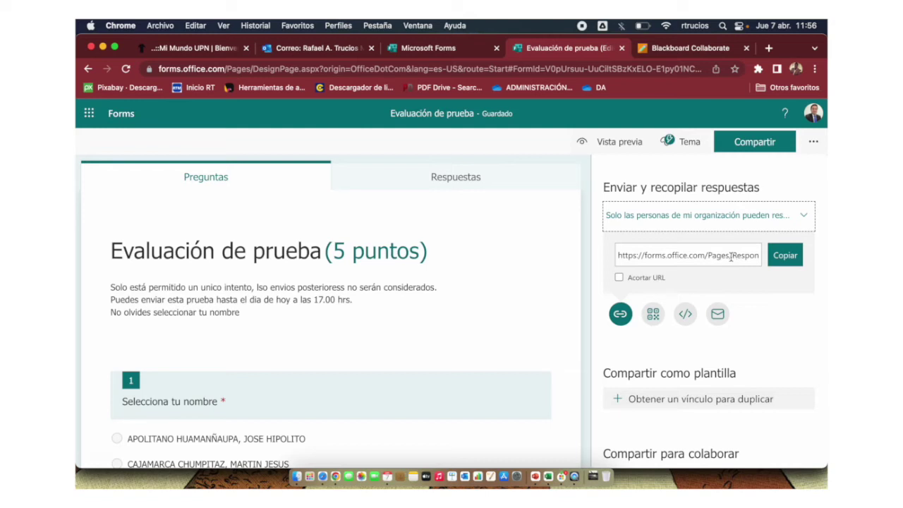
left_click(619, 278)
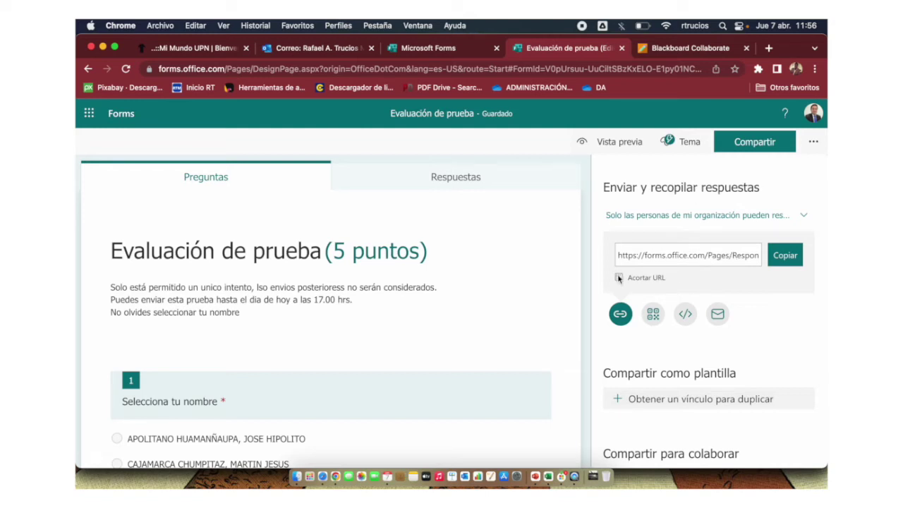
left_click(619, 278)
left_click(787, 257)
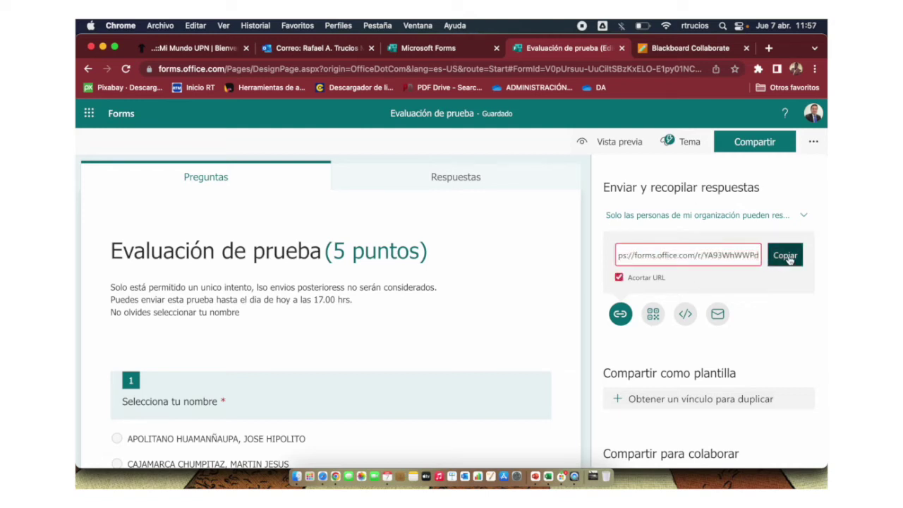
left_click(786, 257)
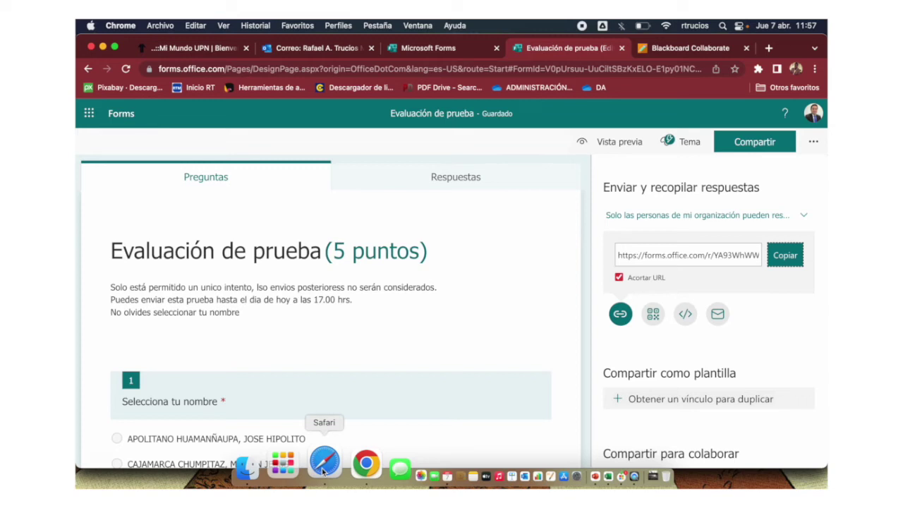
Step: Switch to Safari to try the copied quiz link
left_click(322, 469)
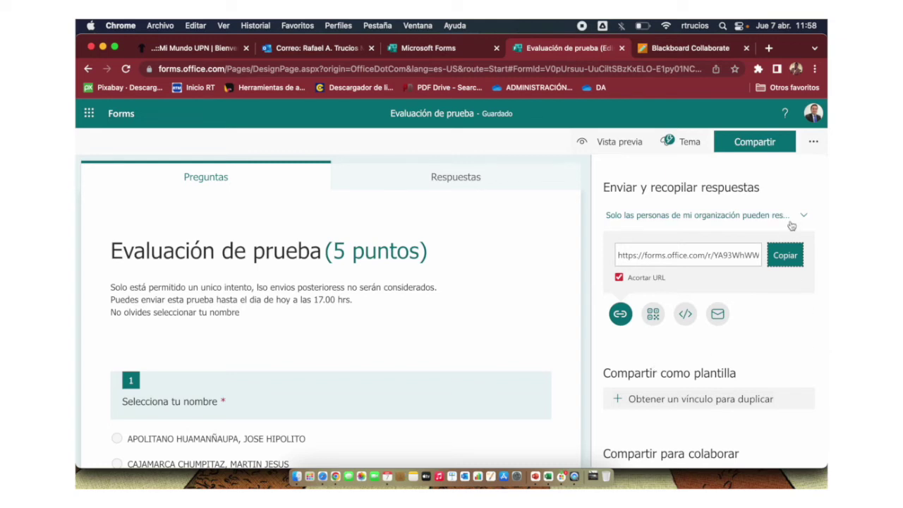
Step: Change the quiz's response permission to "Cualquier persona puede responder"
scroll(792, 225, "up", 5)
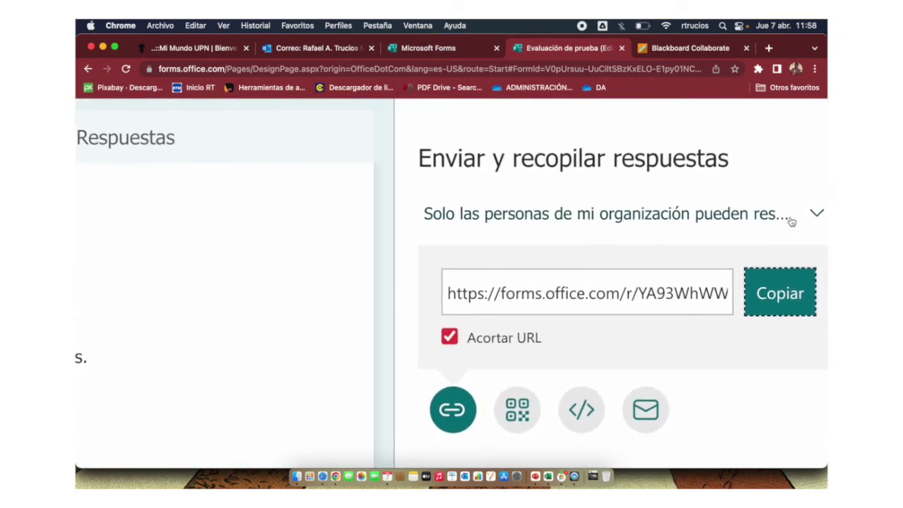
scroll(792, 222, "down", 5)
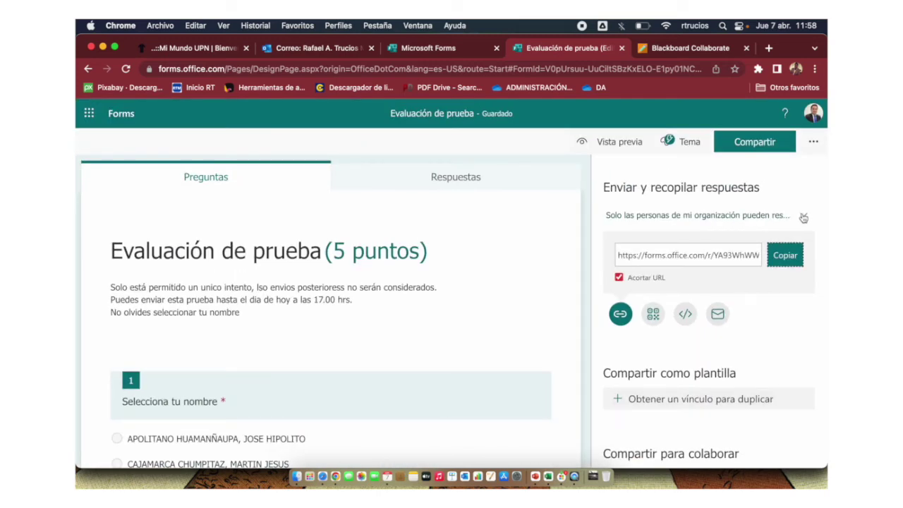
left_click(803, 216)
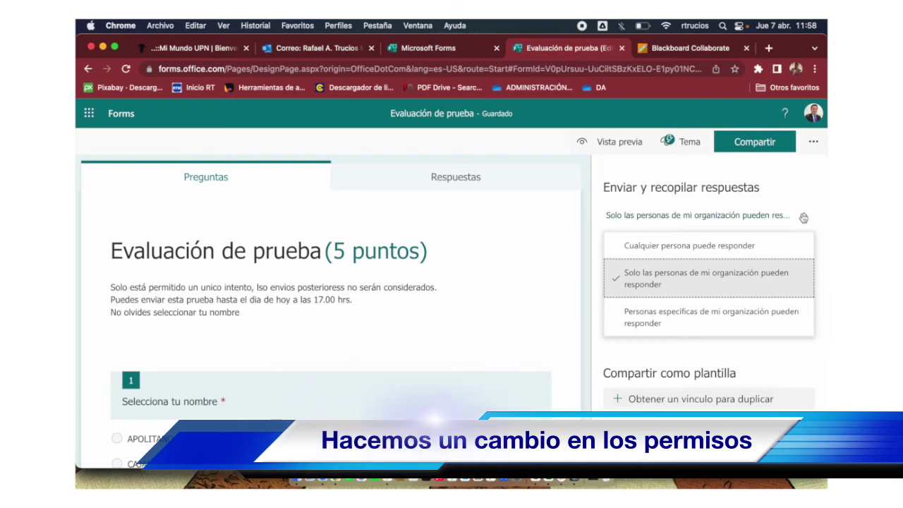
left_click(761, 246)
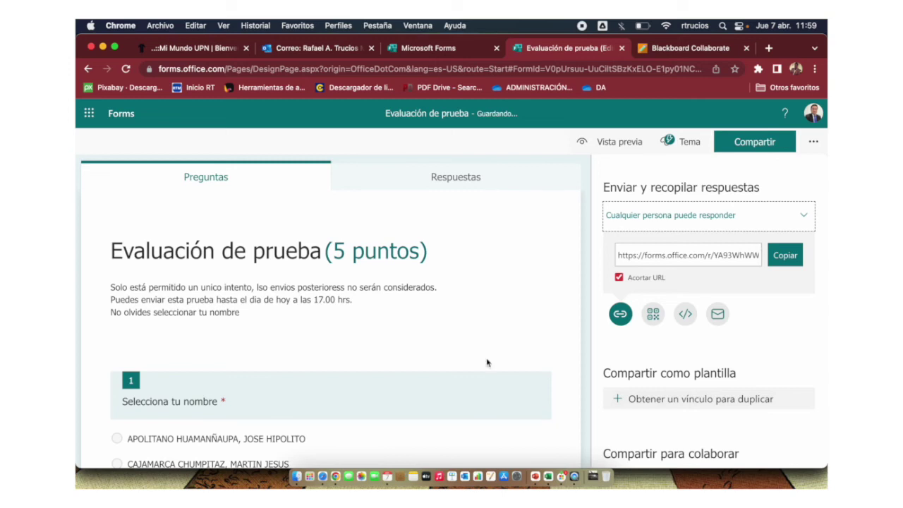
Step: Switch to Safari, reload the quiz link and select a student's name in question 1
left_click(324, 464)
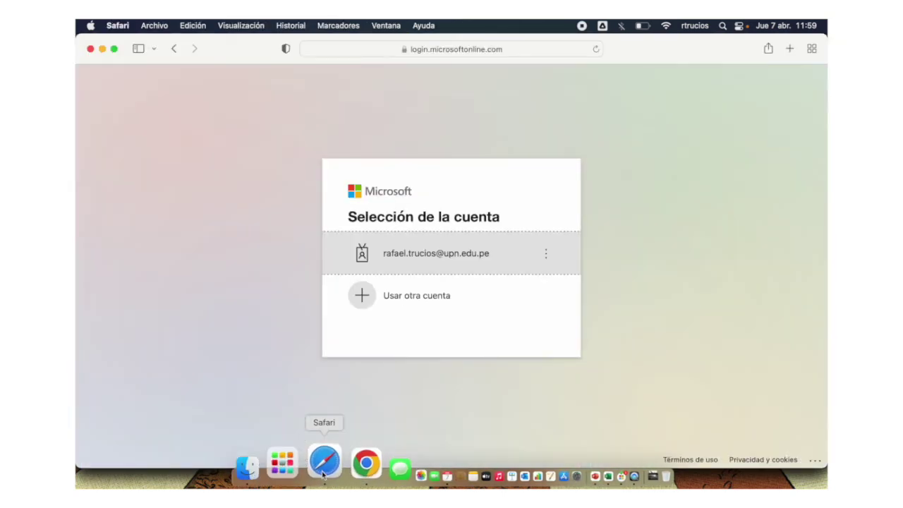
left_click(596, 50)
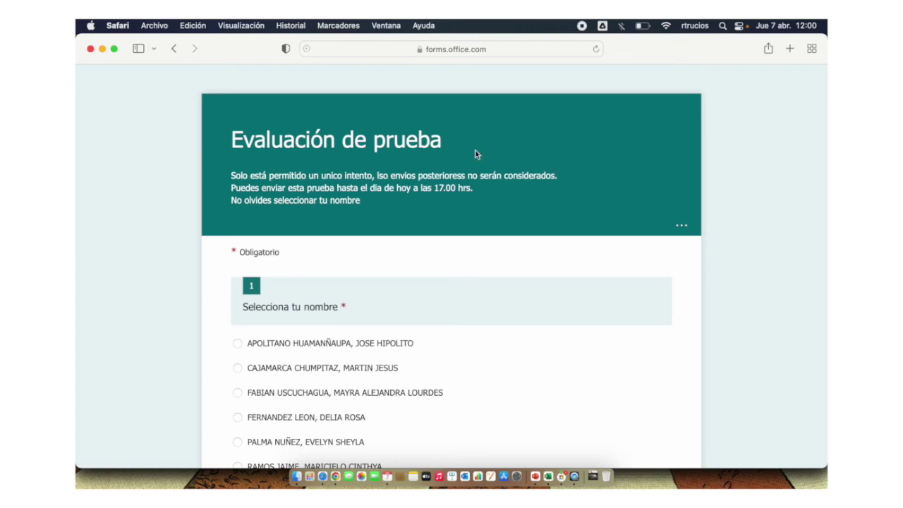
scroll(477, 269, "down", 5)
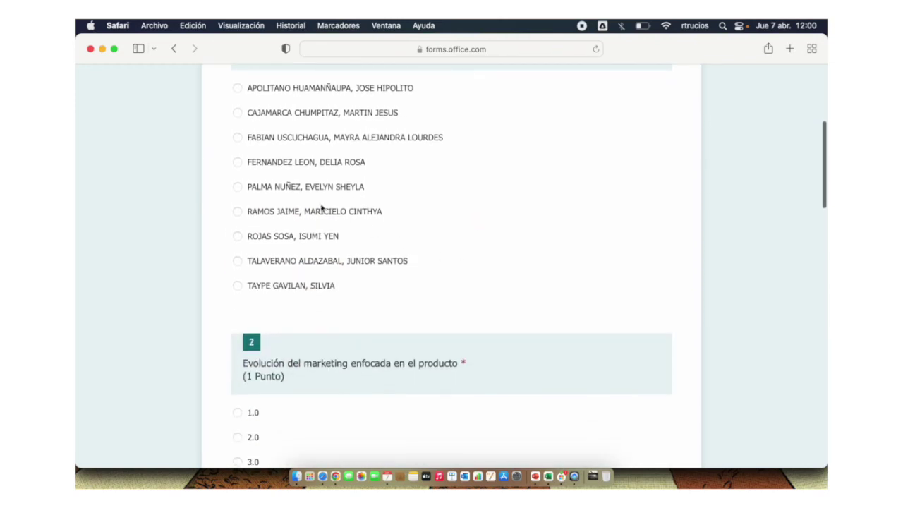
left_click(276, 192)
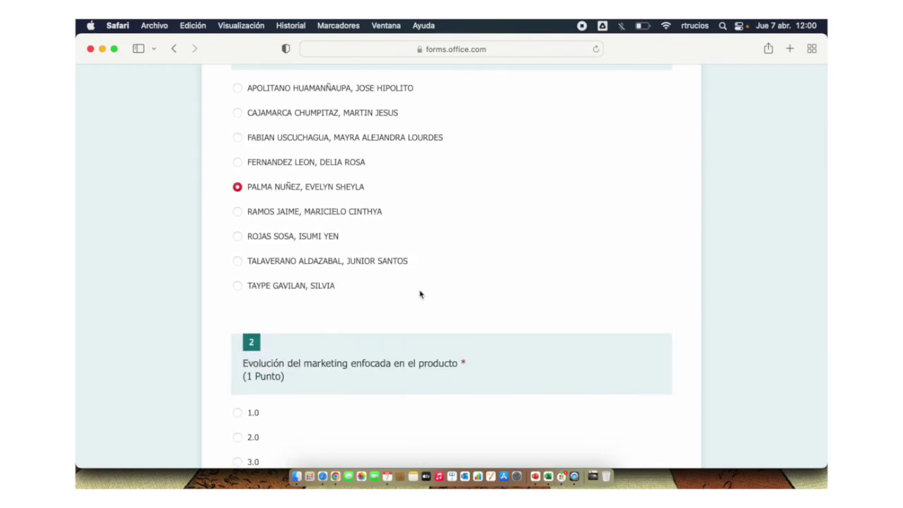
Step: Answer question 2 with "3.0", question 3 with "Plaza" and question 4 with "La forma de pago"
scroll(419, 294, "down", 5)
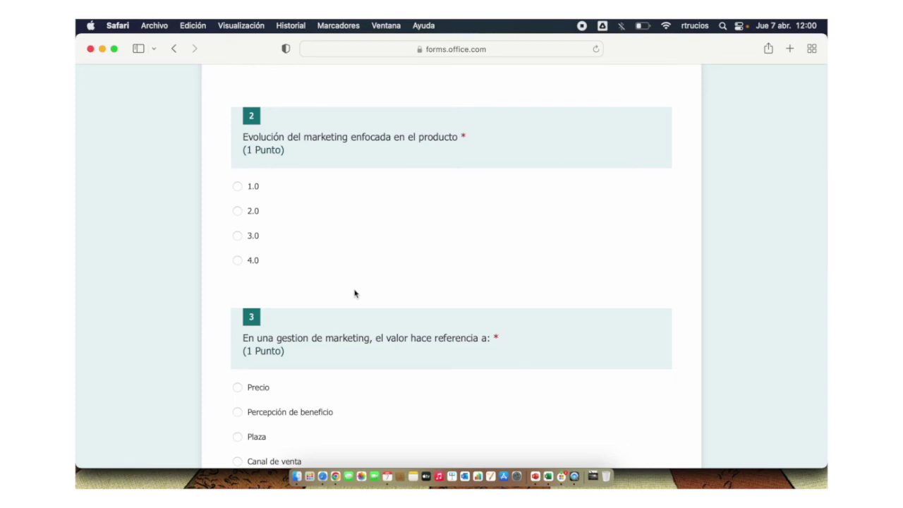
left_click(238, 236)
scroll(369, 286, "down", 2)
scroll(369, 287, "down", 4)
left_click(238, 202)
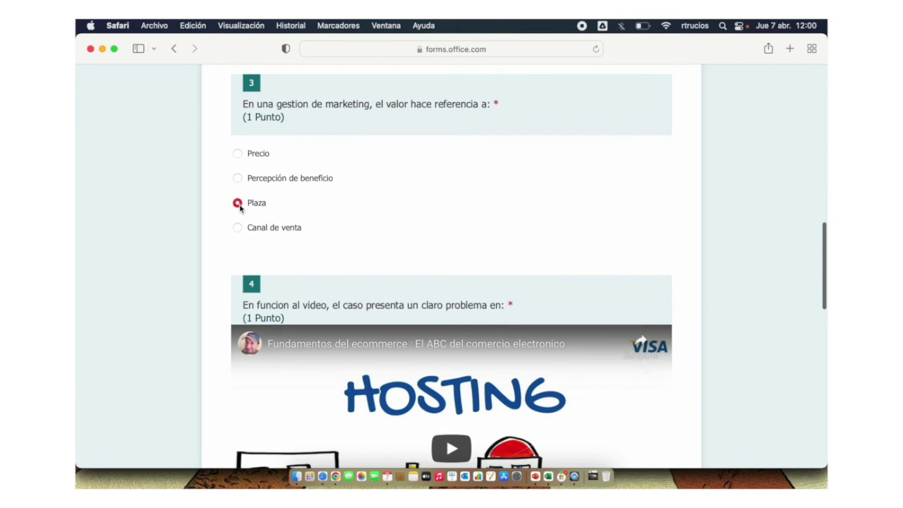
scroll(240, 206, "down", 2)
scroll(240, 209, "down", 6)
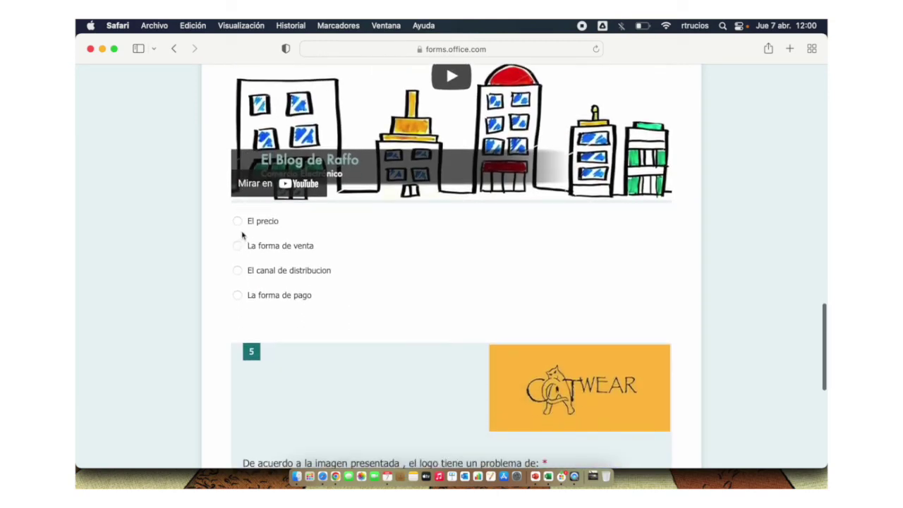
left_click(243, 300)
scroll(242, 298, "down", 7)
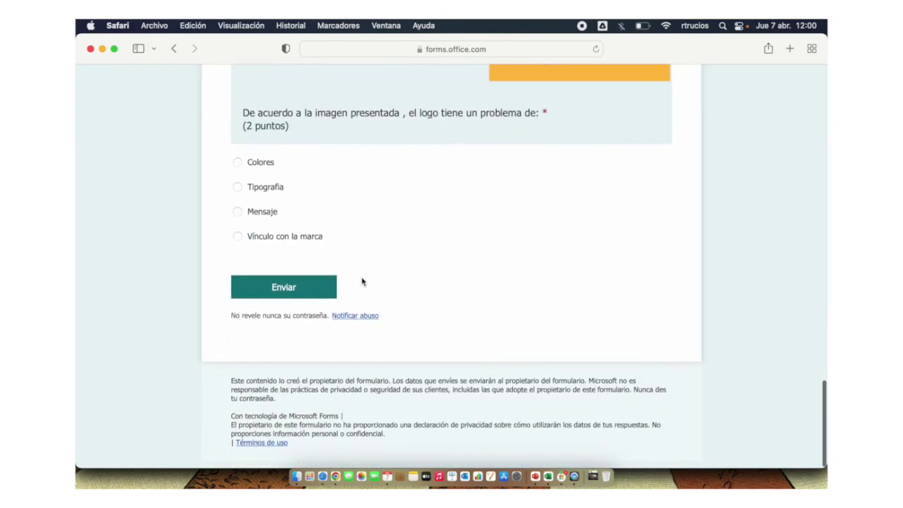
Step: Answer the logo question with "Mensaje" and submit the quiz
left_click(258, 216)
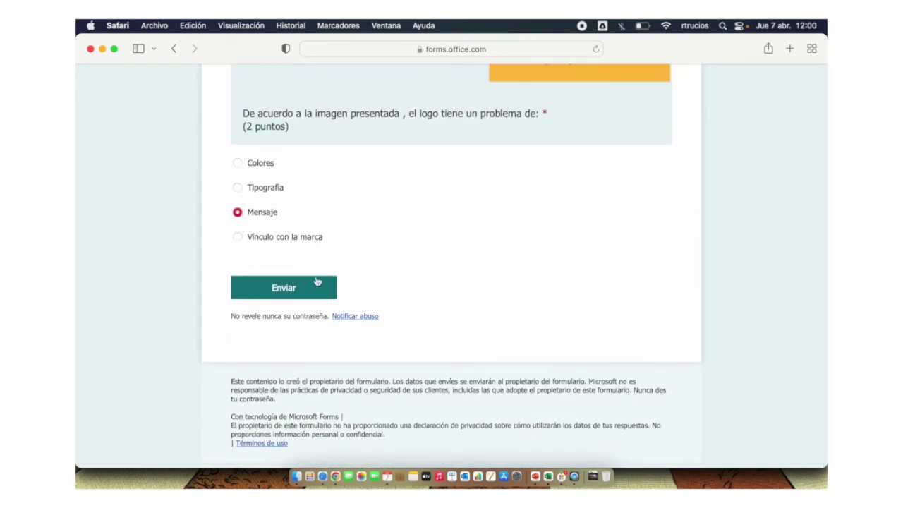
left_click(302, 296)
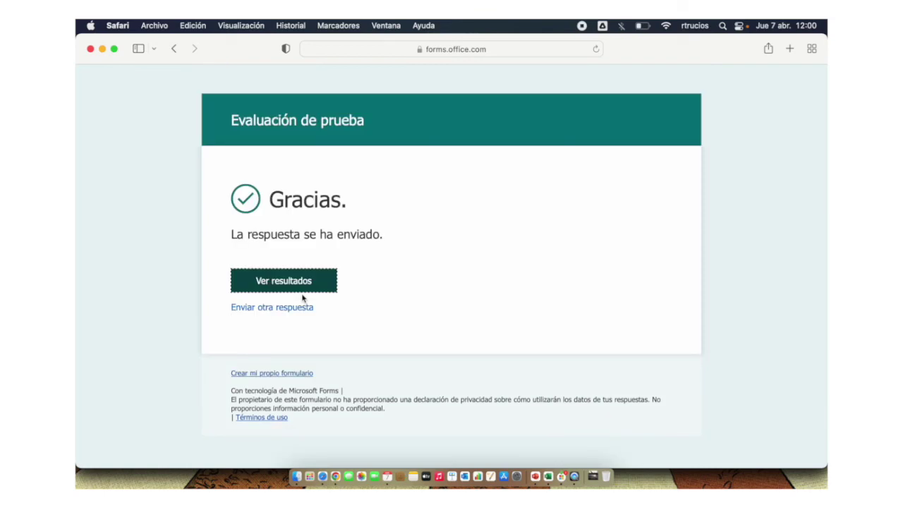
Step: Switch to Chrome and review the response summary of "Evaluación de prueba"
left_click(335, 467)
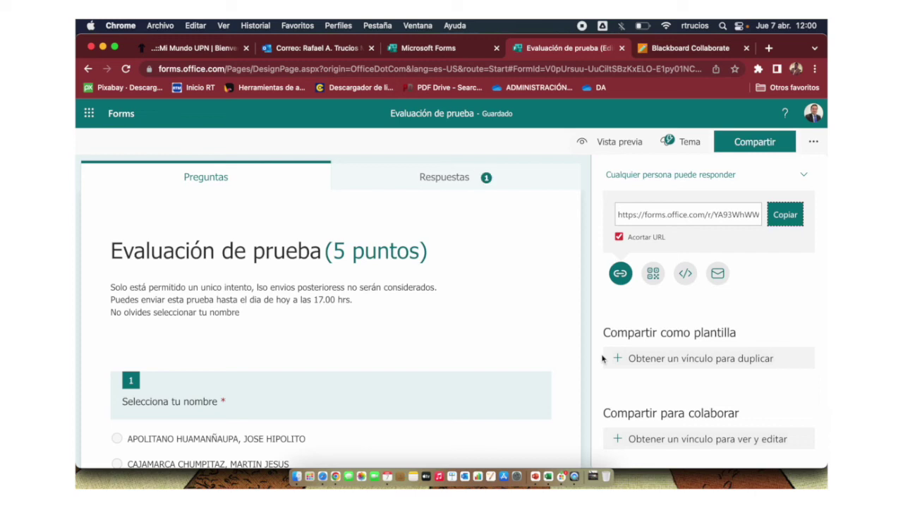
left_click(451, 186)
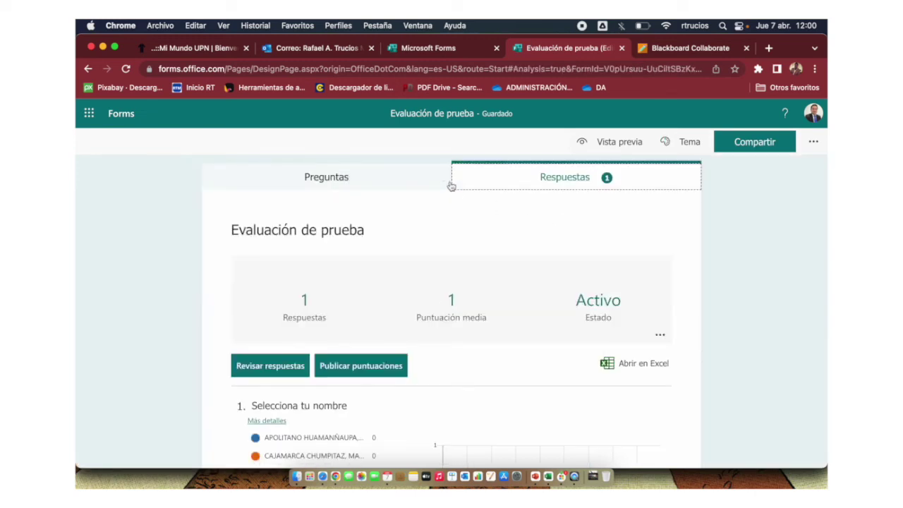
scroll(496, 360, "down", 5)
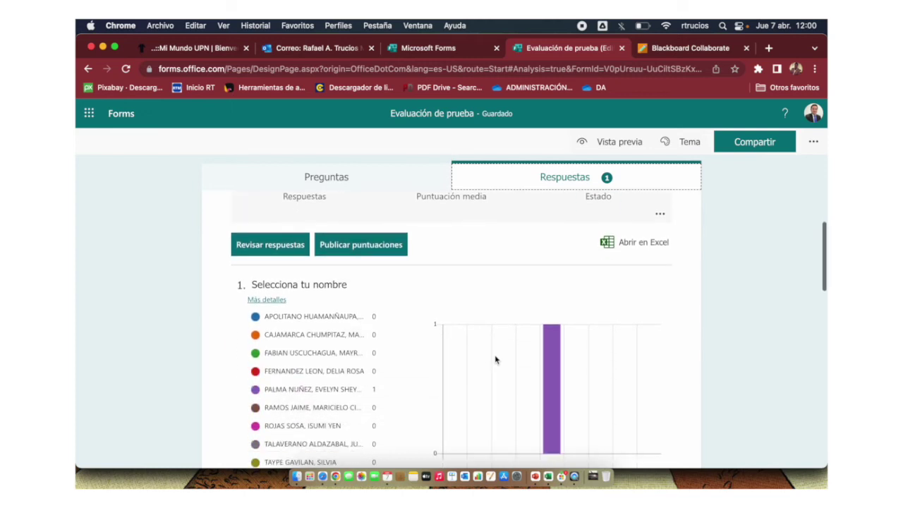
scroll(495, 360, "up", 4)
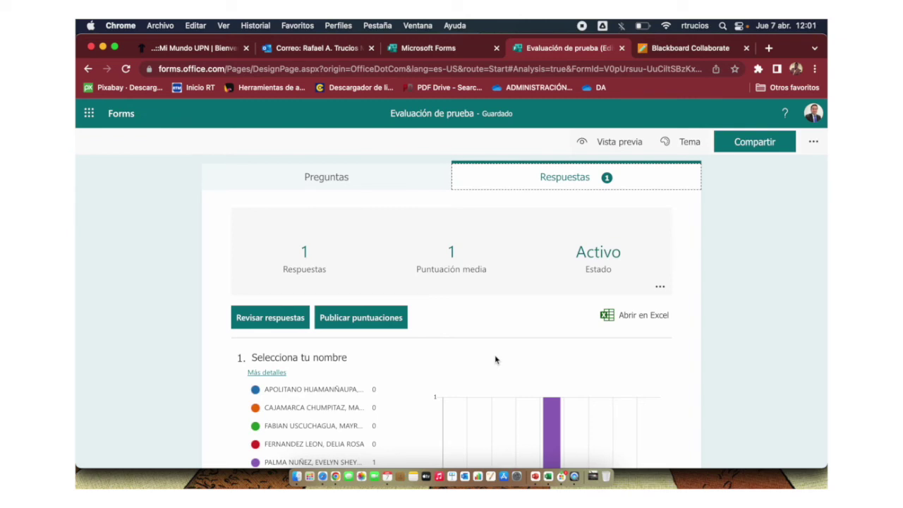
Step: Export the quiz responses to Excel as "Evaluación de prueba" on the desktop and open the workbook in an enlarged window
left_click(641, 322)
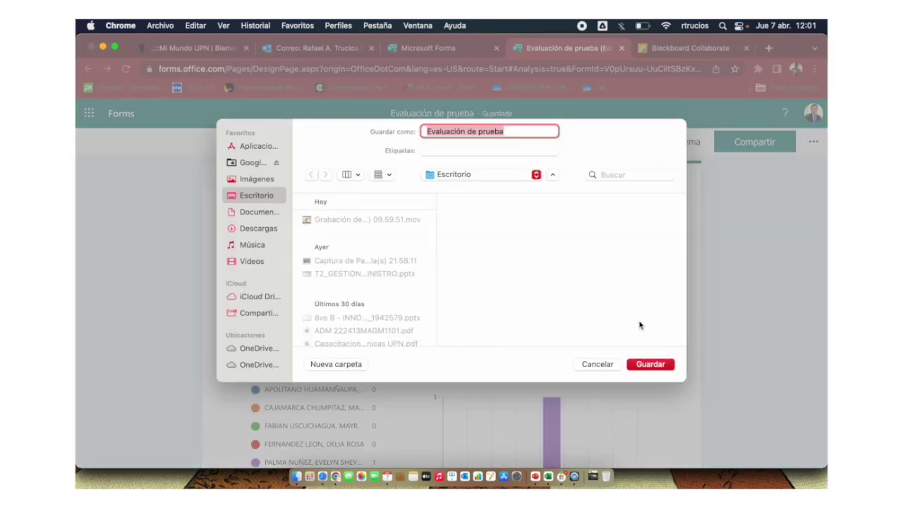
left_click(654, 365)
left_click(120, 452)
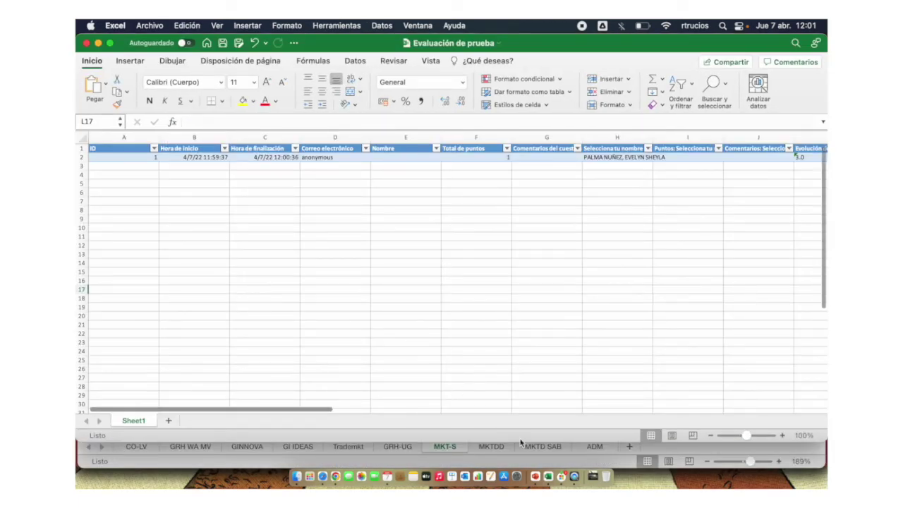
left_click_drag(511, 440, 503, 479)
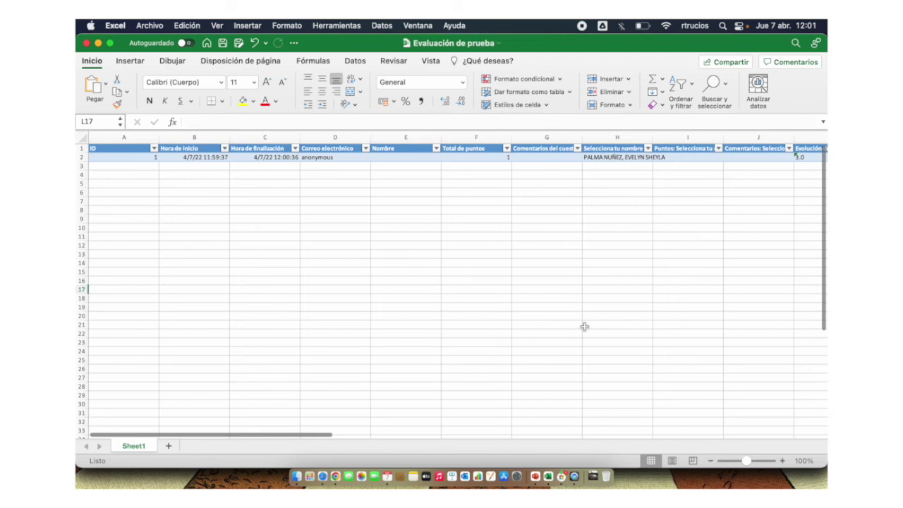
Step: Examine the student's total points, selected name, and the answer and points recorded for each question in the workbook
scroll(583, 326, "up", 5)
scroll(583, 326, "up", 6)
scroll(586, 329, "left", 2)
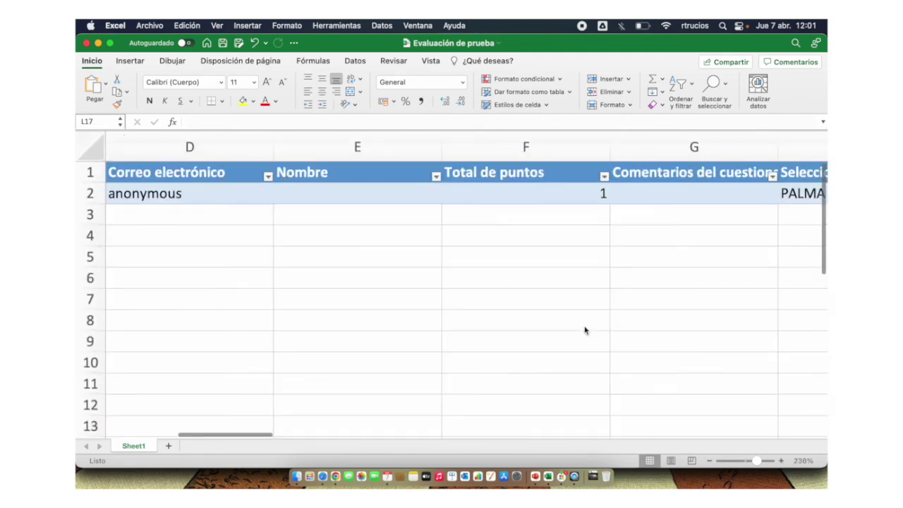
left_click(580, 199)
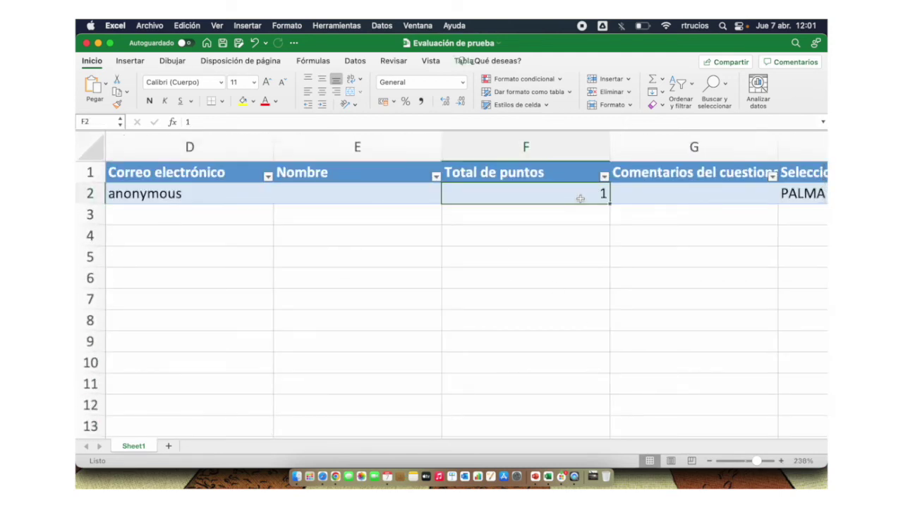
scroll(584, 269, "right", 3)
scroll(585, 269, "right", 10)
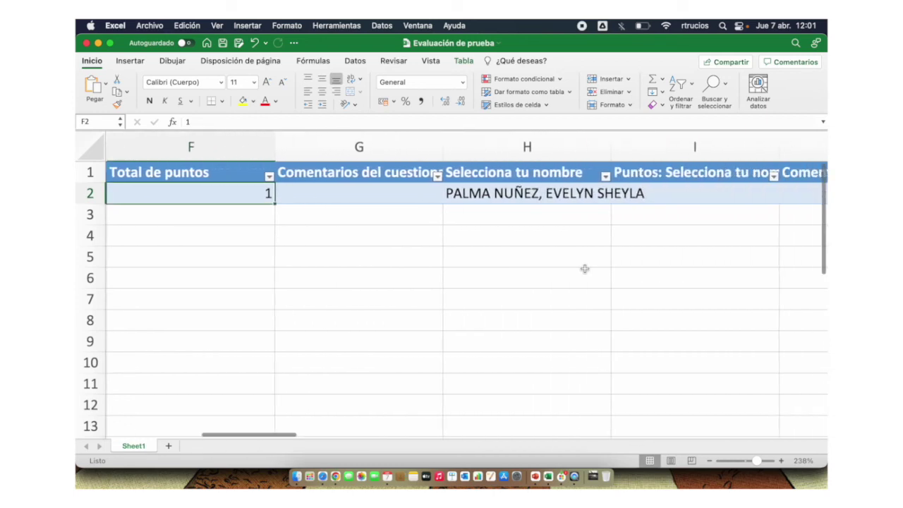
scroll(585, 268, "right", 5)
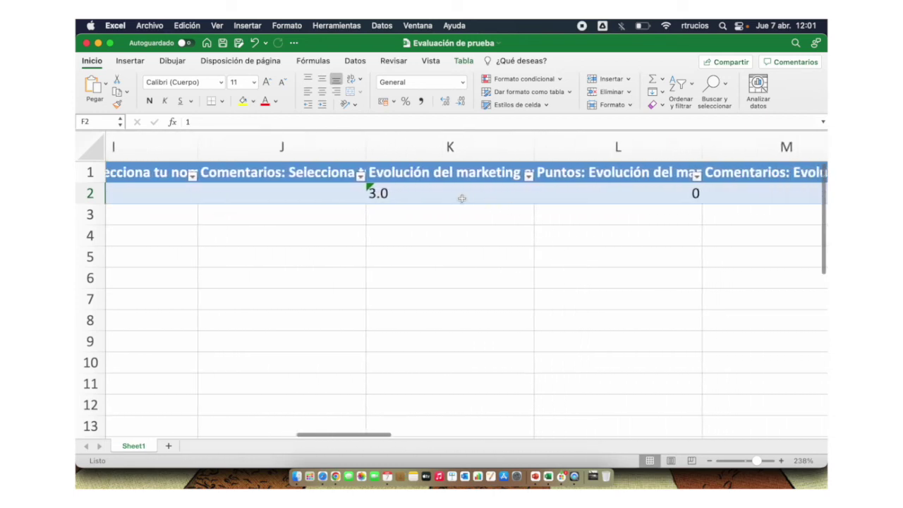
scroll(463, 199, "right", 4)
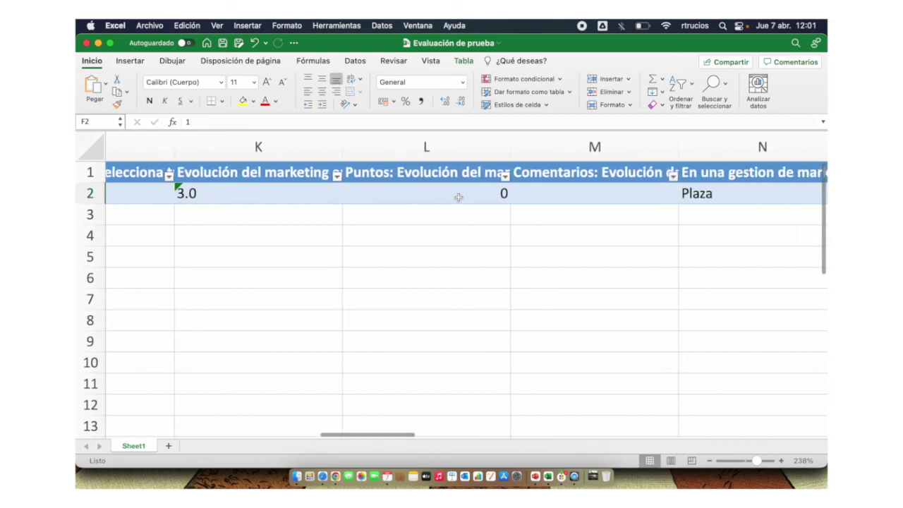
scroll(459, 198, "right", 4)
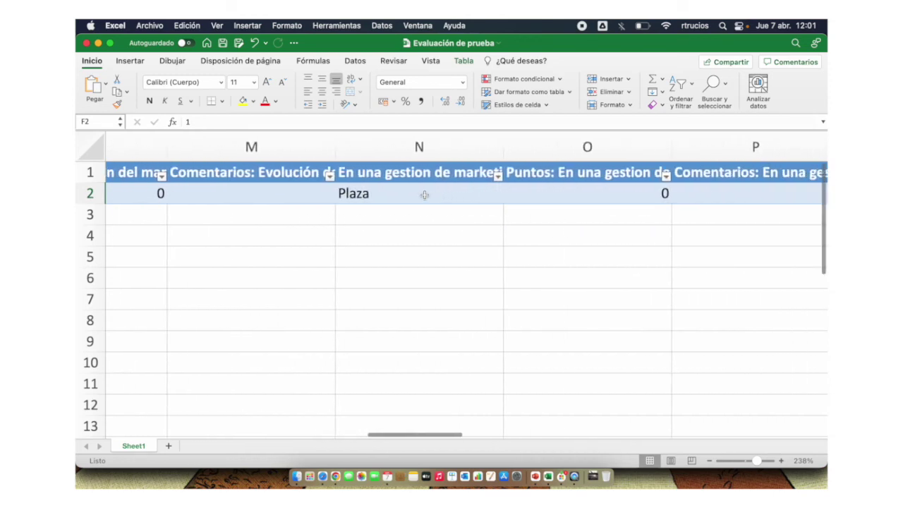
scroll(424, 195, "right", 5)
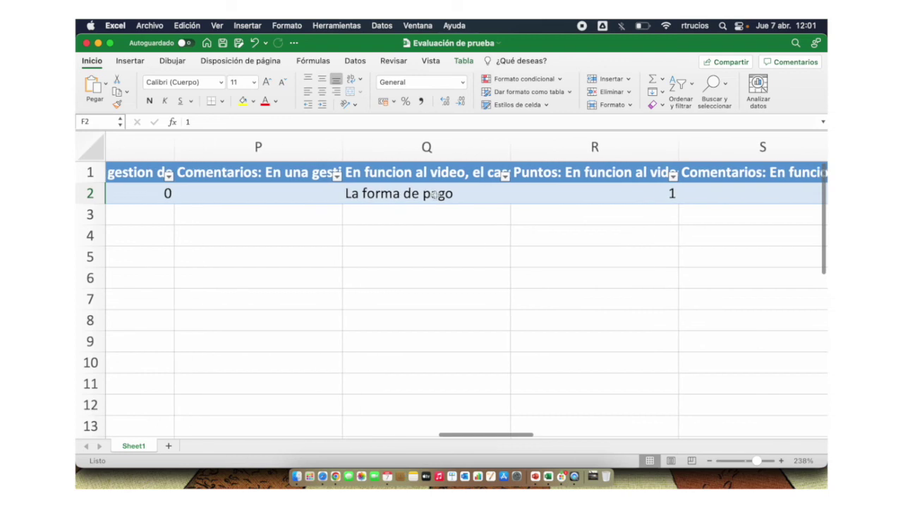
scroll(443, 196, "right", 2)
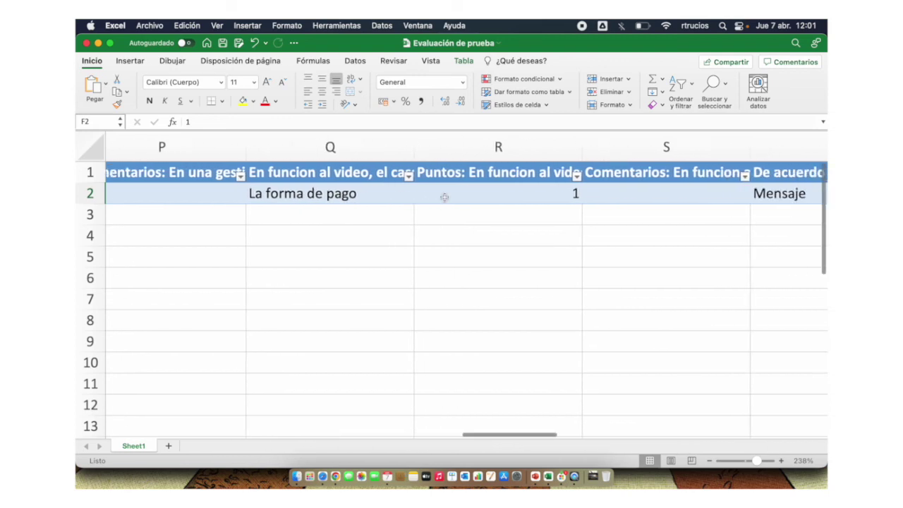
scroll(505, 196, "right", 5)
scroll(438, 195, "left", 7)
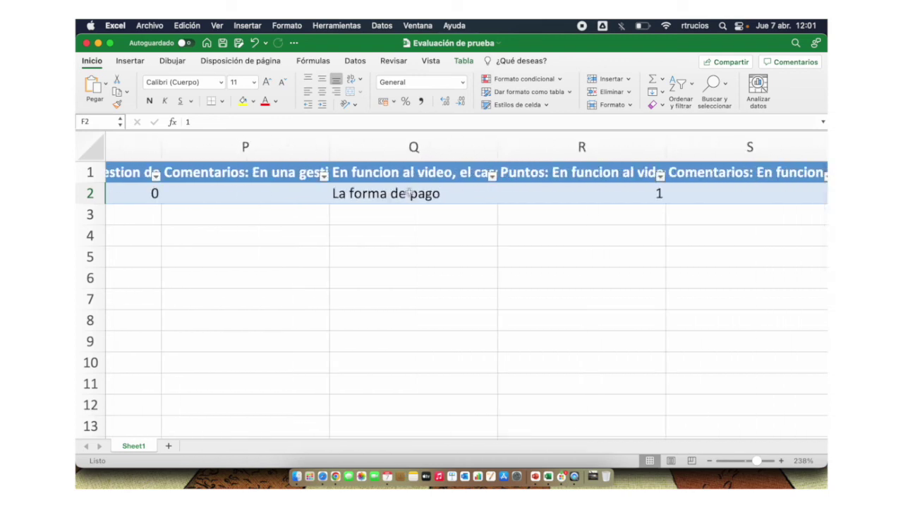
Step: Examine the start time, finish time and e-mail columns of the exported response
scroll(410, 193, "left", 20)
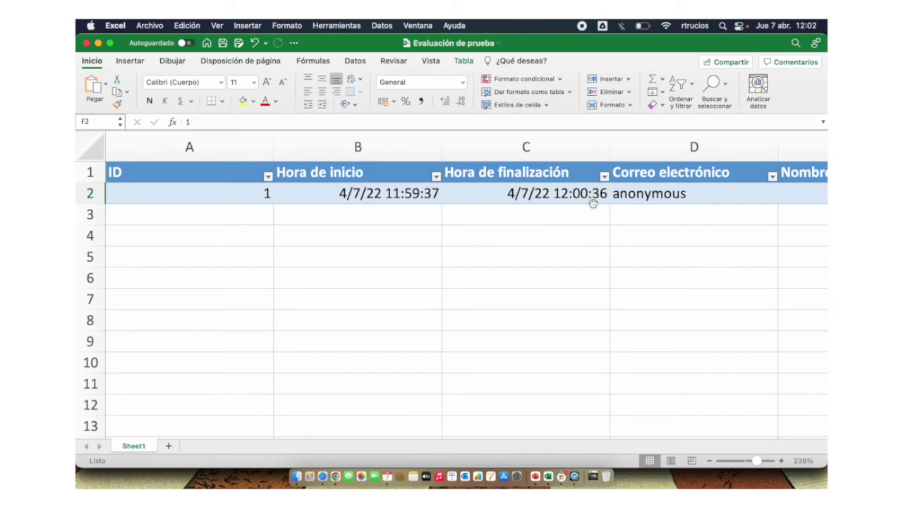
scroll(659, 211, "right", 3)
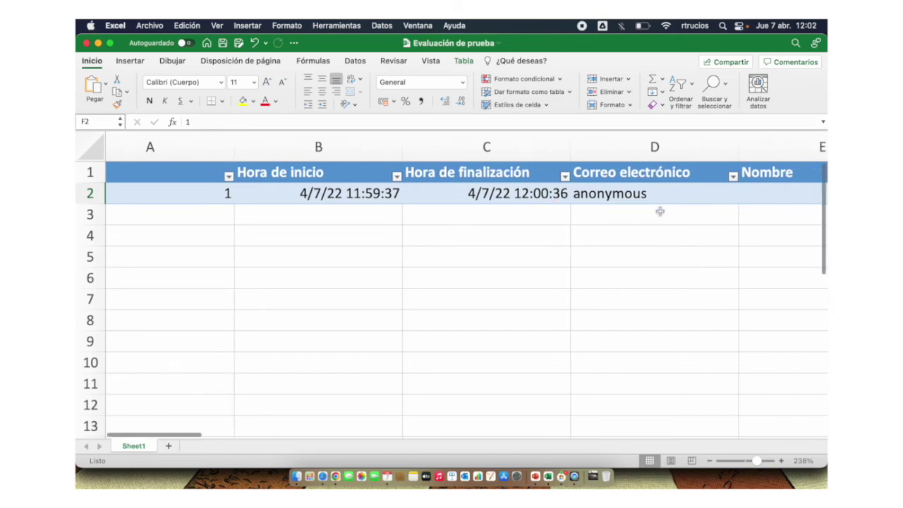
scroll(621, 240, "right", 2)
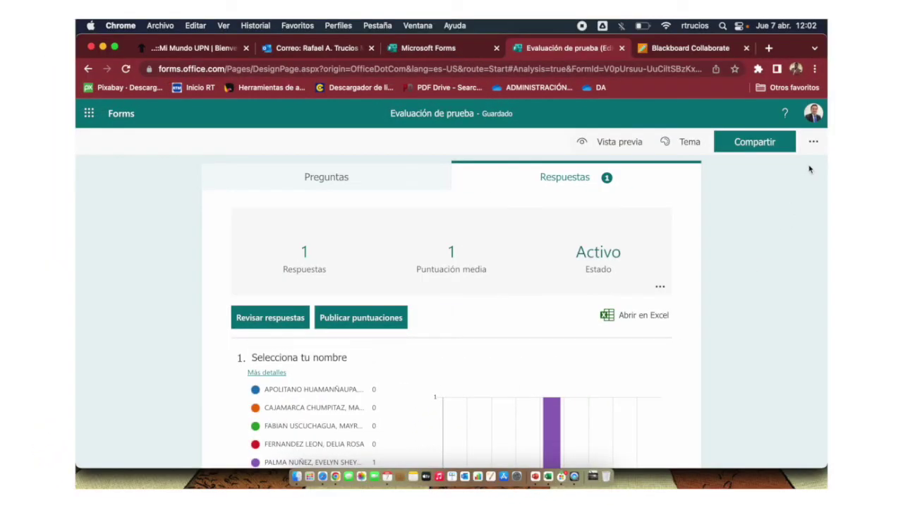
Step: Switch to Chrome and turn off "Mostrar resultados automáticamente" in the quiz settings
left_click(814, 142)
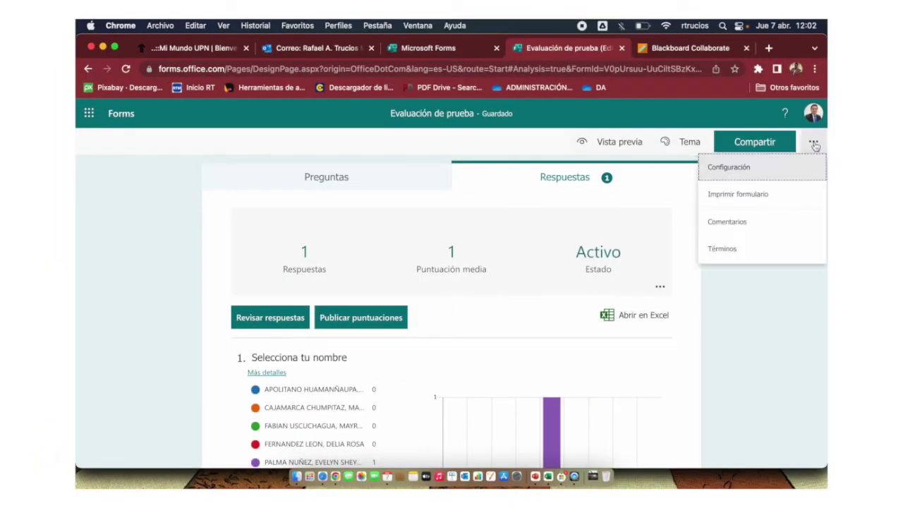
left_click(738, 175)
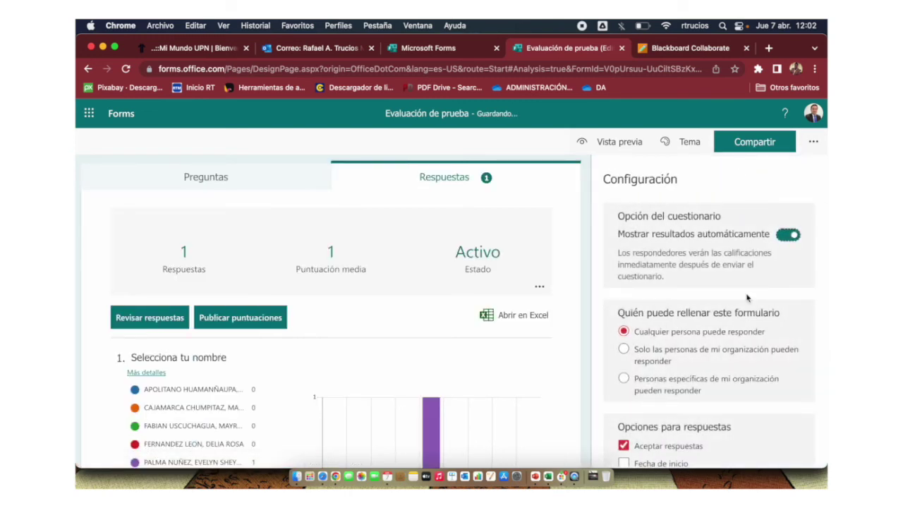
left_click(787, 241)
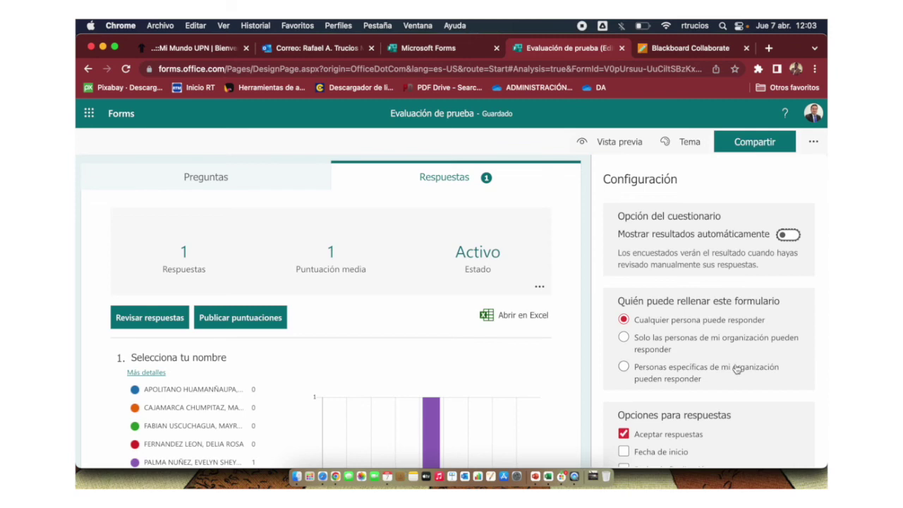
Step: Restrict the quiz to "Solo las personas de mi organización pueden responder" and review the remaining response options
scroll(736, 369, "down", 3)
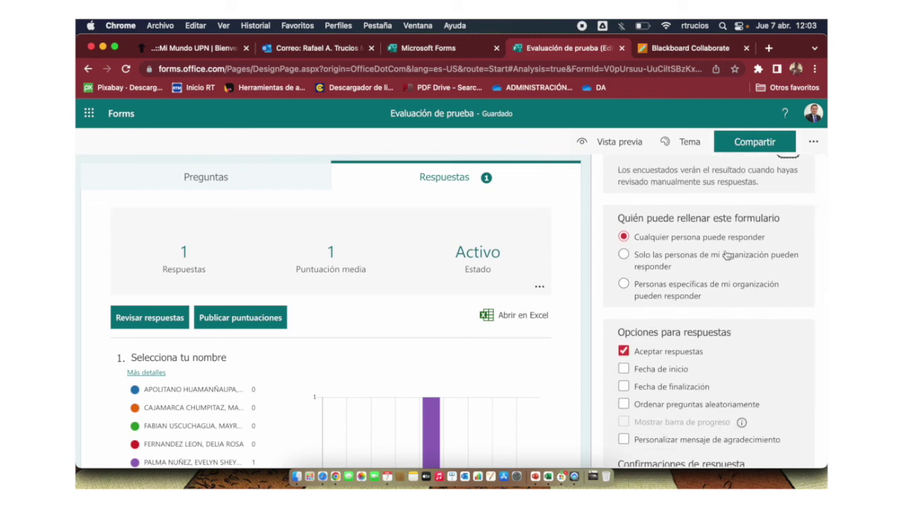
left_click(720, 260)
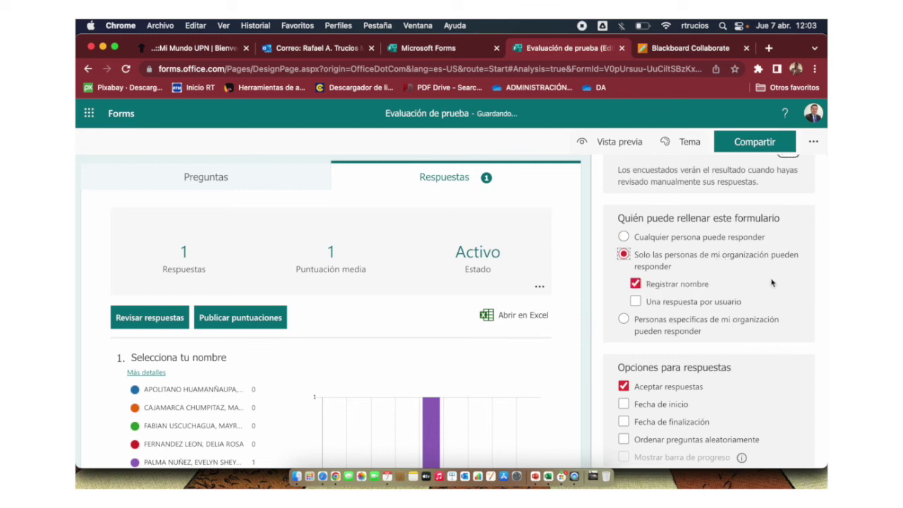
scroll(769, 282, "down", 1)
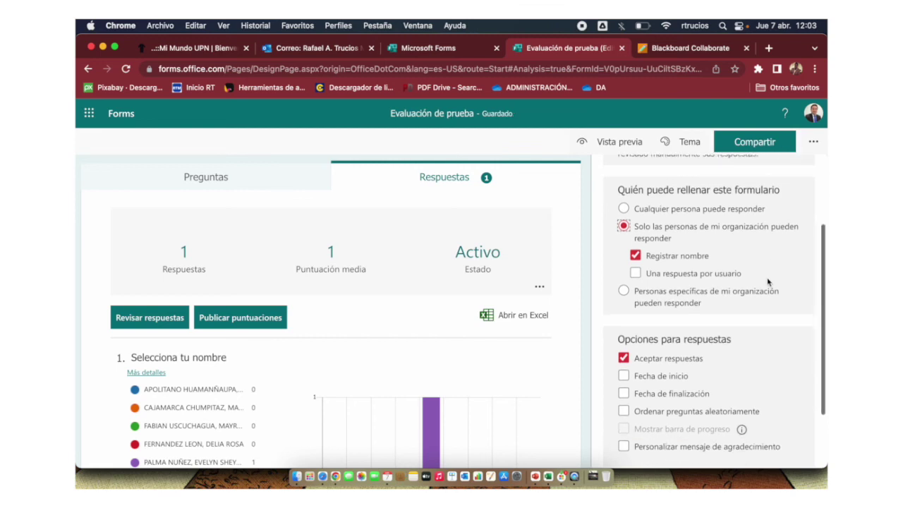
scroll(770, 283, "up", 5)
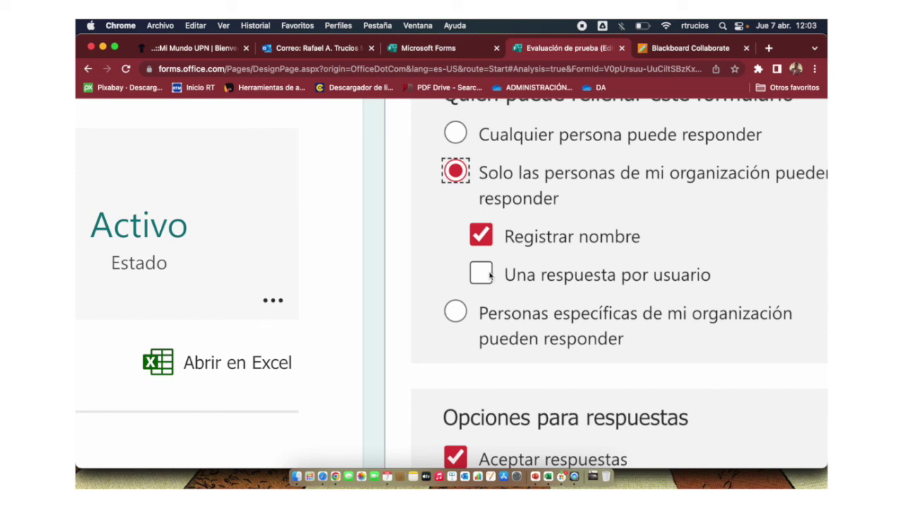
scroll(491, 276, "down", 5)
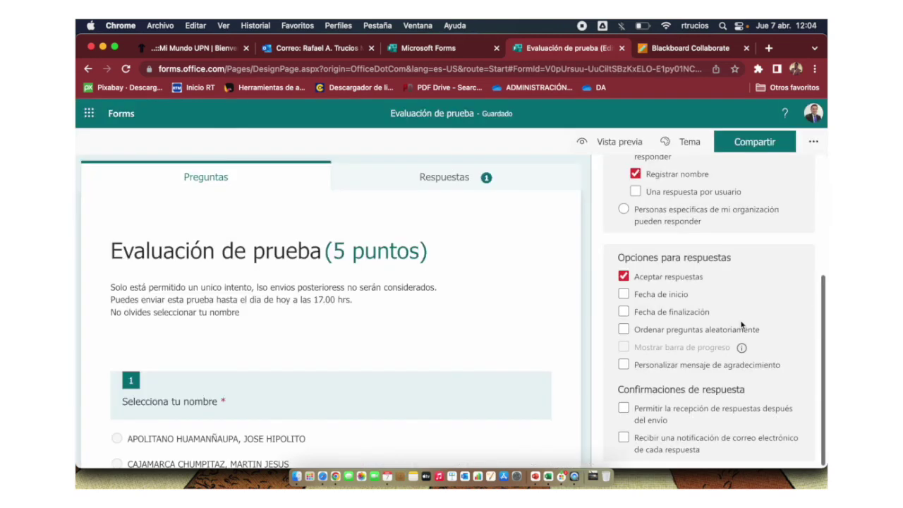